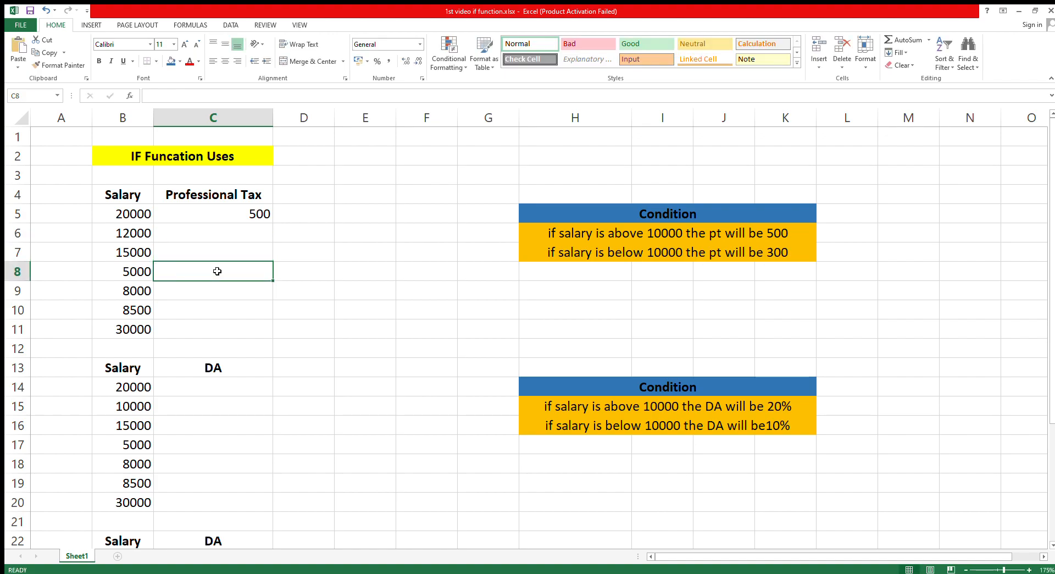
pyautogui.click(229, 249)
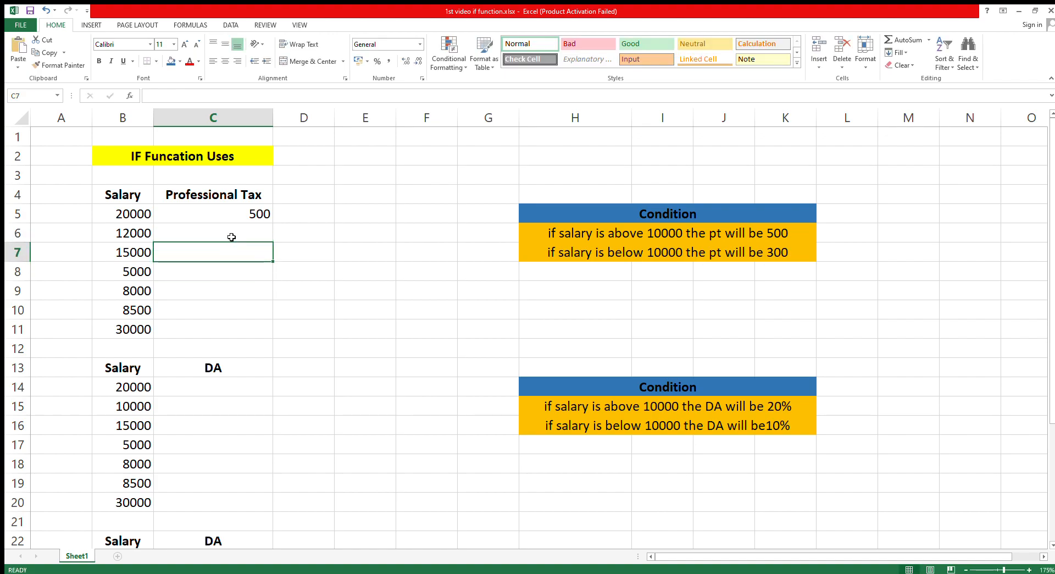
pyautogui.click(232, 236)
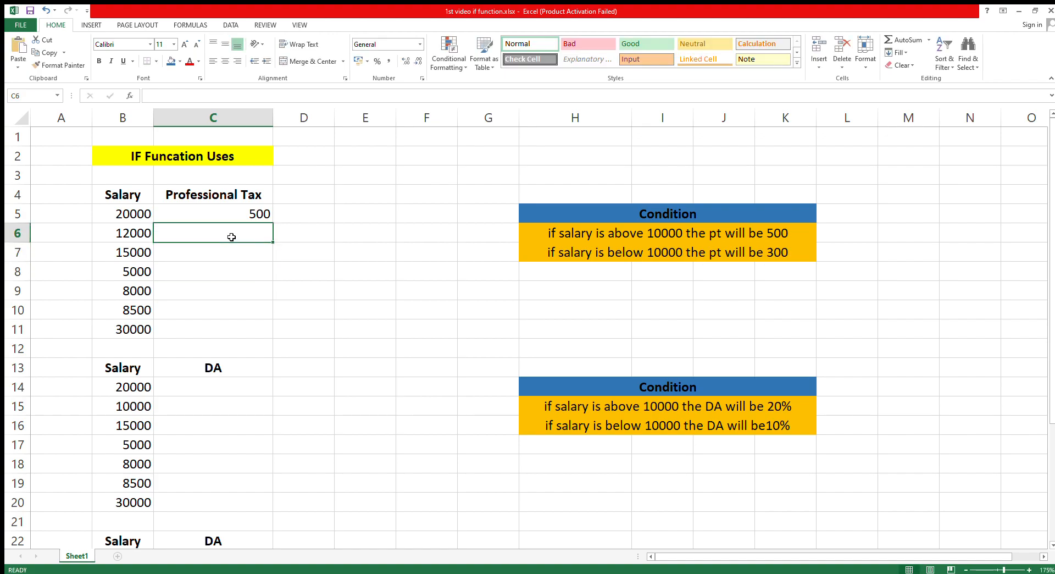
pyautogui.click(325, 235)
pyautogui.click(362, 218)
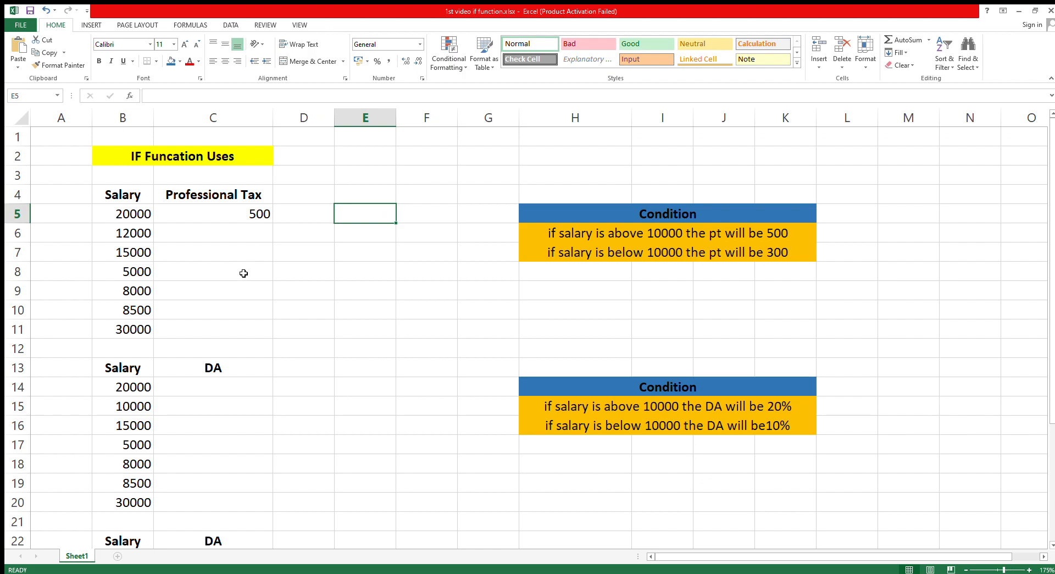
# - Clear the Professional Tax value in cell C5 beside the first salary
pyautogui.click(239, 217)
pyautogui.press('Delete')
pyautogui.click(395, 234)
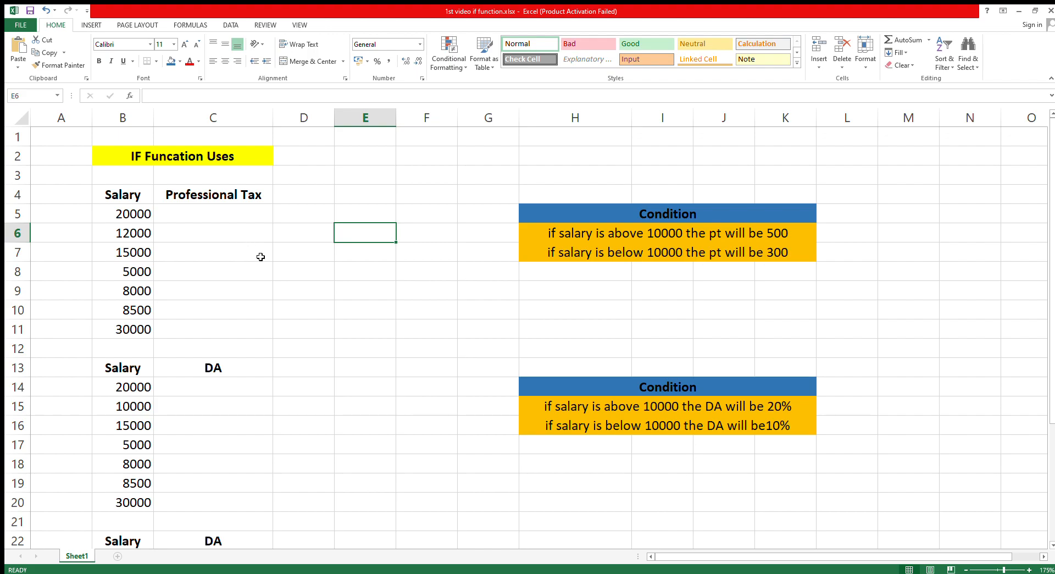
pyautogui.click(292, 267)
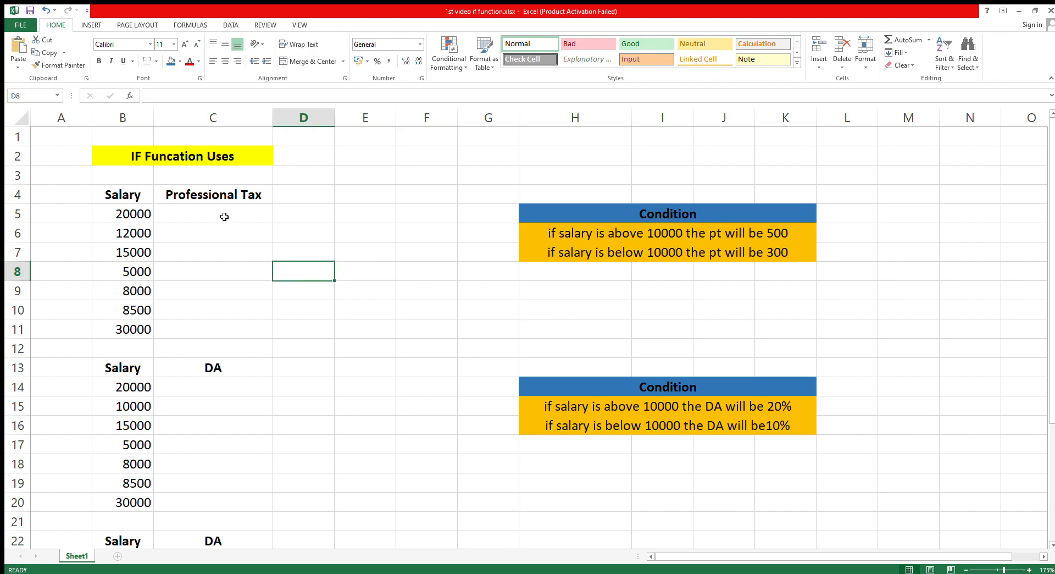
pyautogui.click(223, 216)
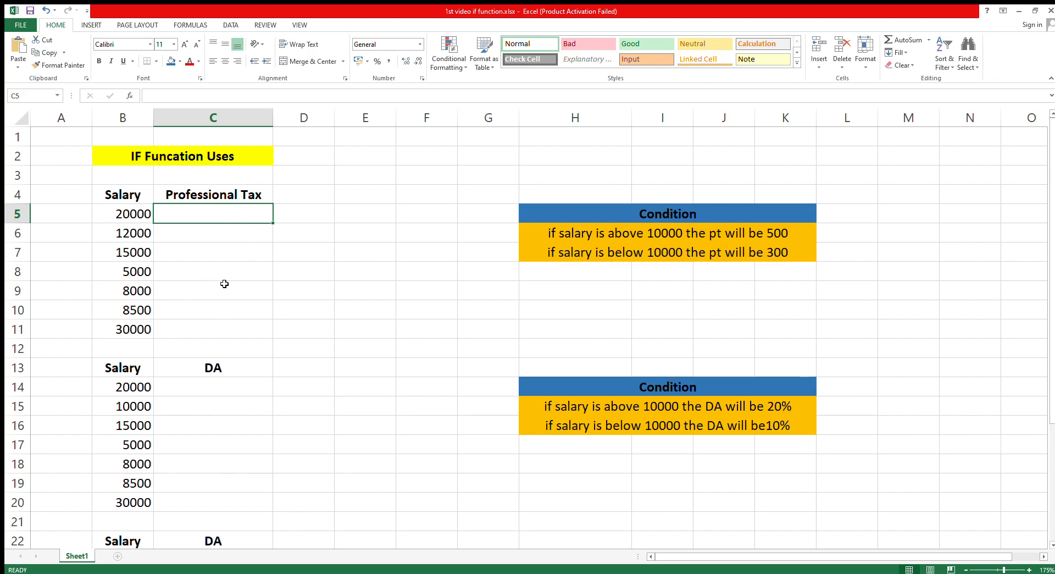
pyautogui.click(131, 215)
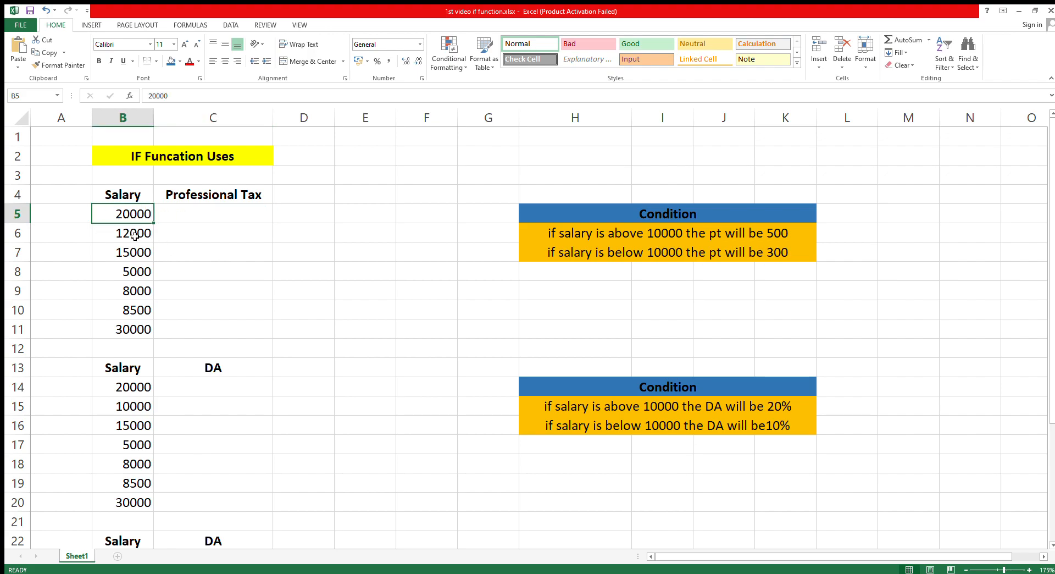
pyautogui.click(135, 235)
pyautogui.click(138, 256)
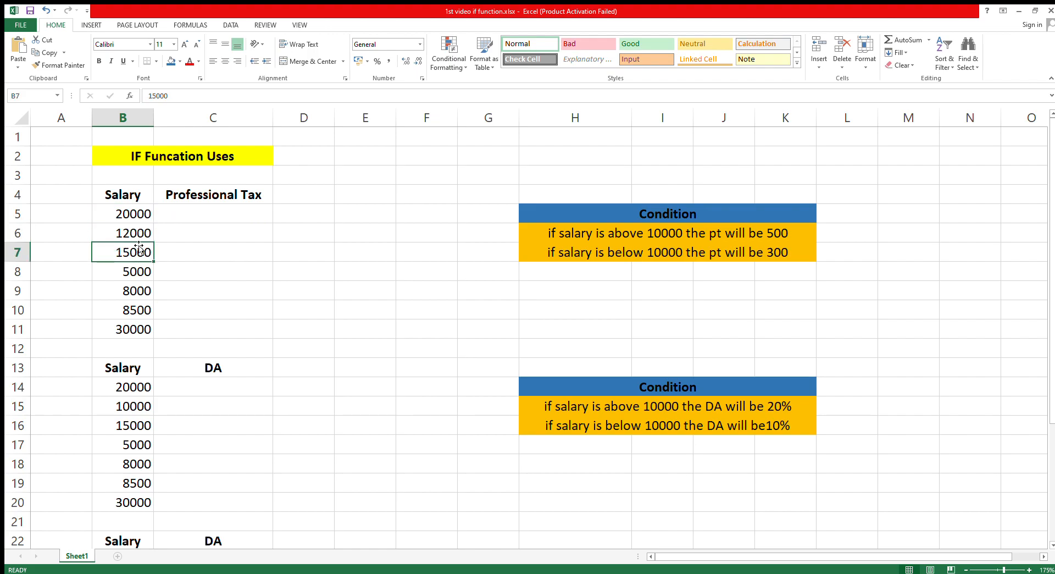
pyautogui.click(230, 196)
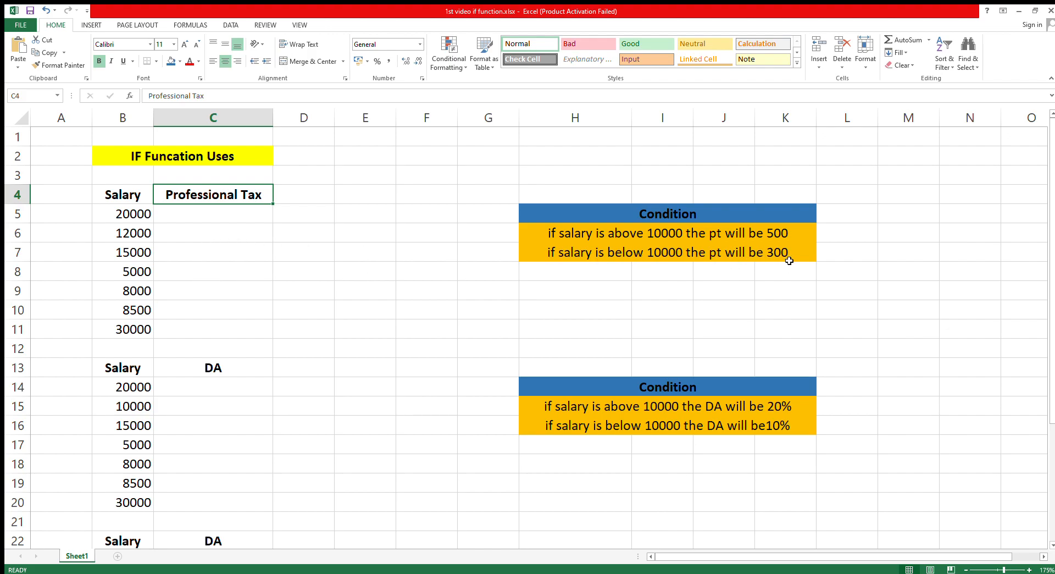
# - Enter the Professional Tax amounts manually: 500 in C5, C6 and C7, and 300 in C8
pyautogui.click(224, 217)
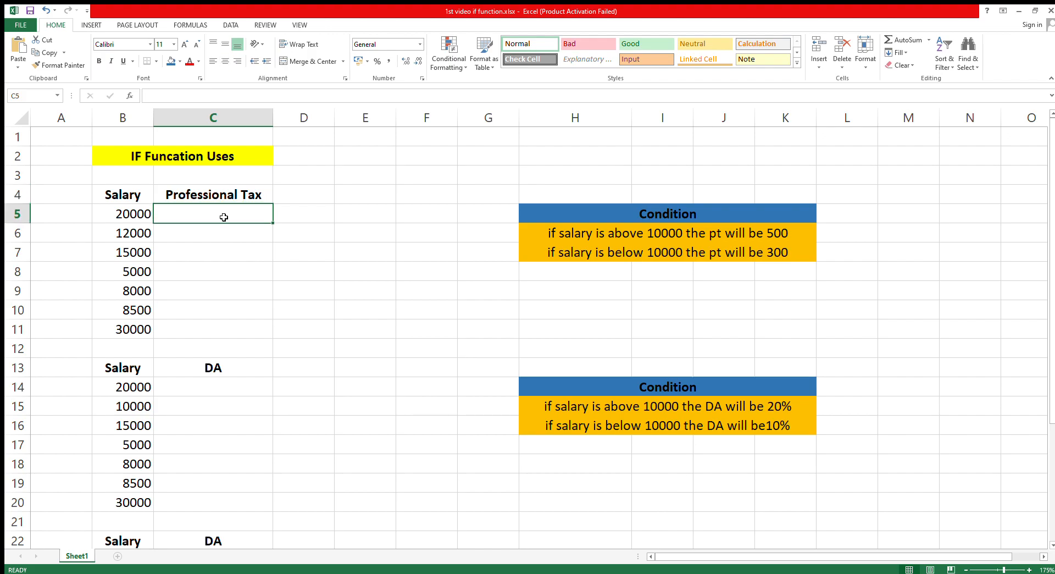
pyautogui.write('500')
pyautogui.press('Return')
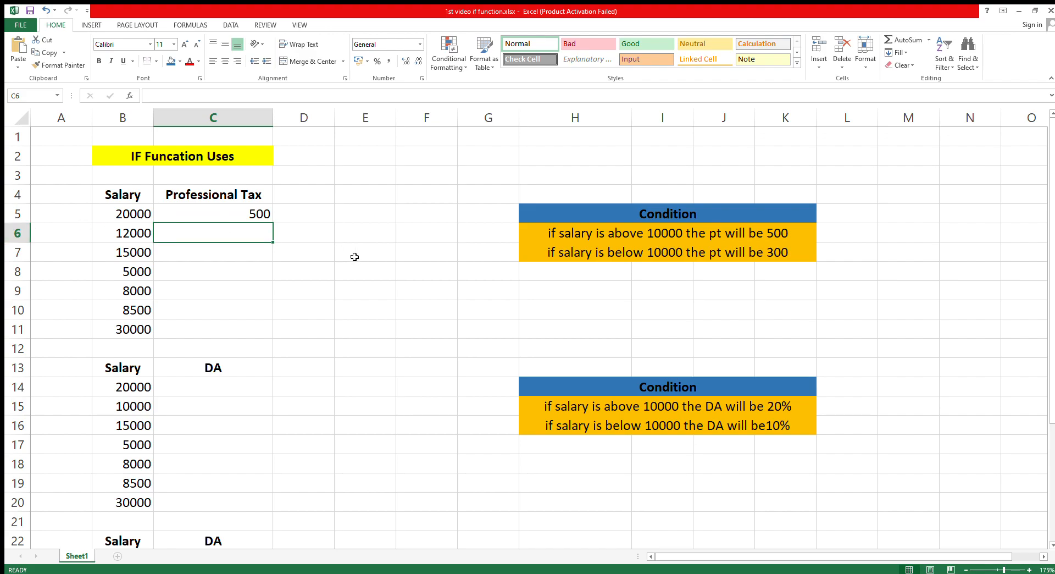
pyautogui.click(137, 237)
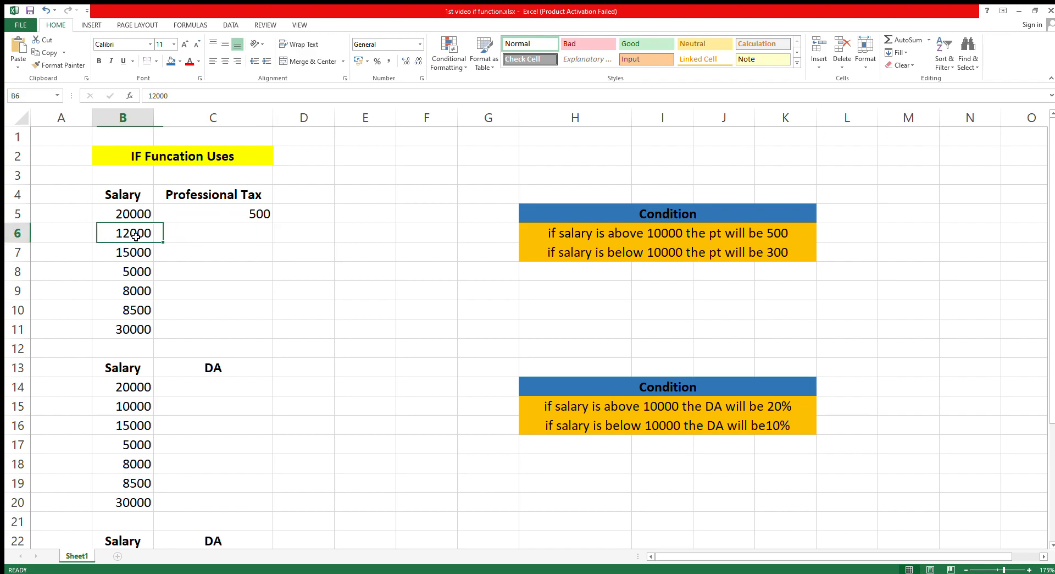
pyautogui.click(226, 234)
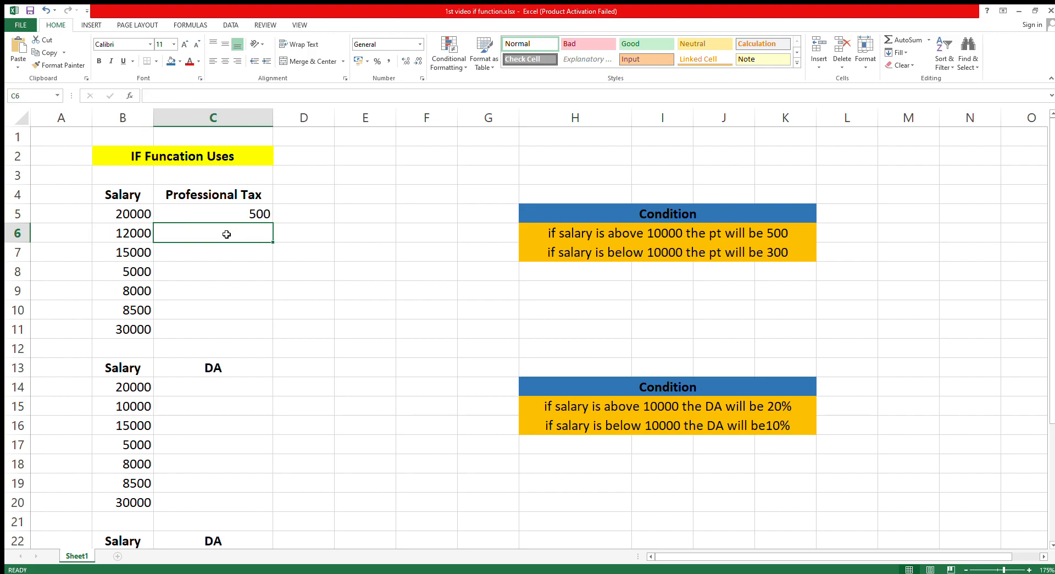
pyautogui.write('500')
pyautogui.click(219, 254)
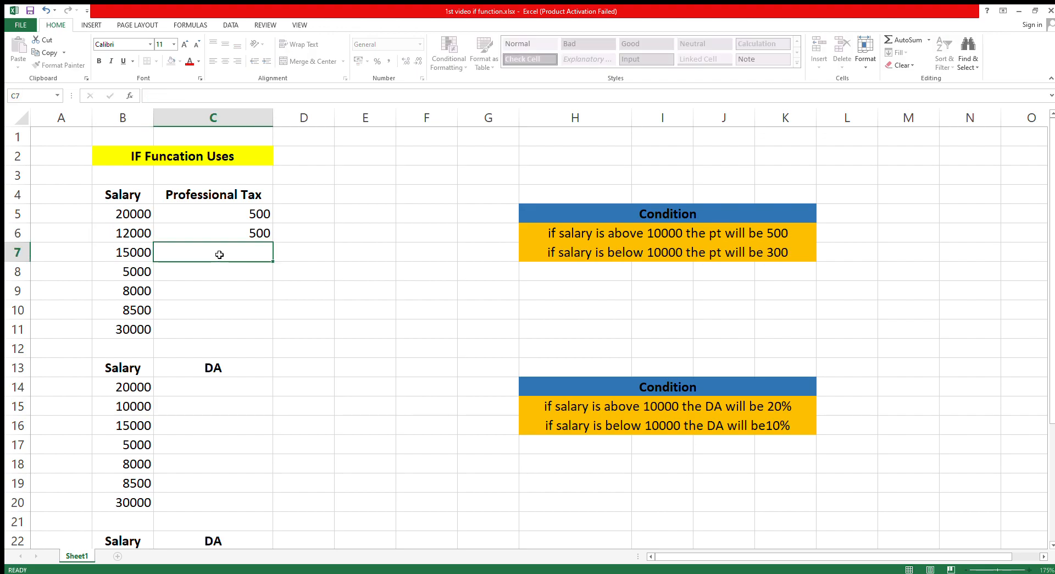
pyautogui.write('500')
pyautogui.click(207, 273)
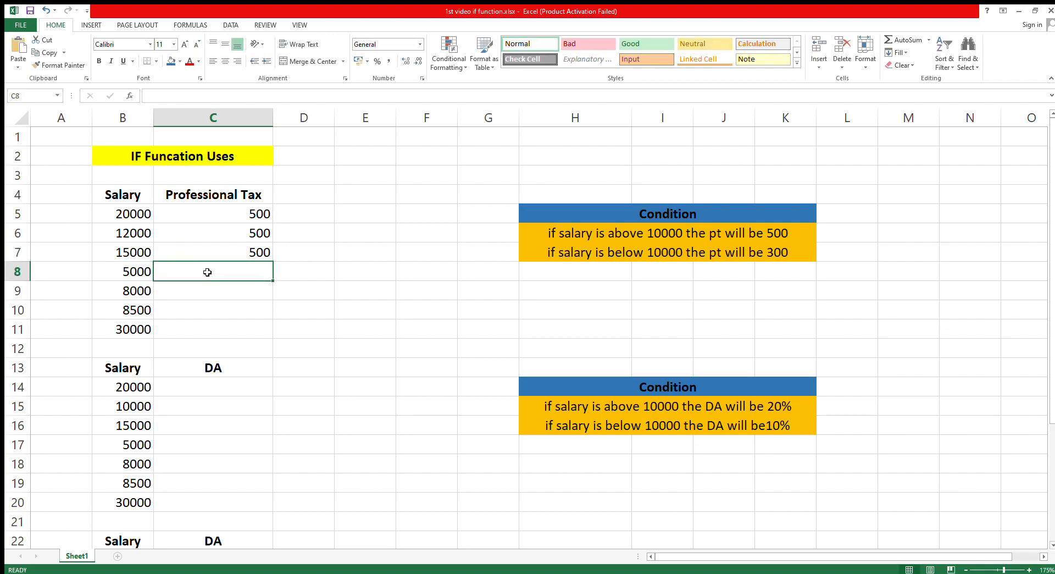
pyautogui.write('3000')
pyautogui.press('BackSpace')
pyautogui.press('Return')
# - Clear the manually entered Professional Tax amounts from C5:C8
pyautogui.click(223, 212)
pyautogui.moveTo(224, 213); pyautogui.dragTo(223, 271)
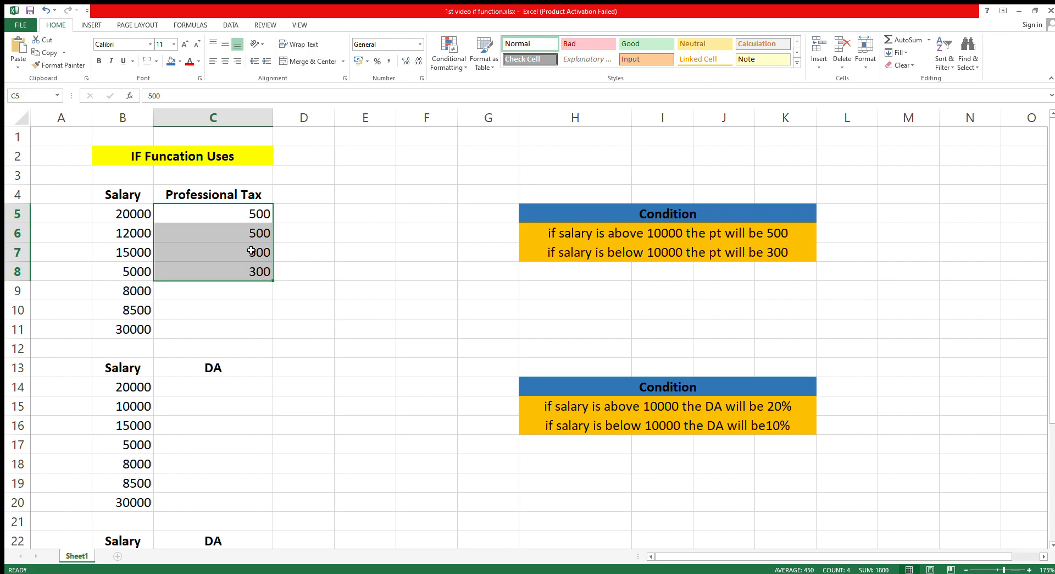
pyautogui.press('Delete')
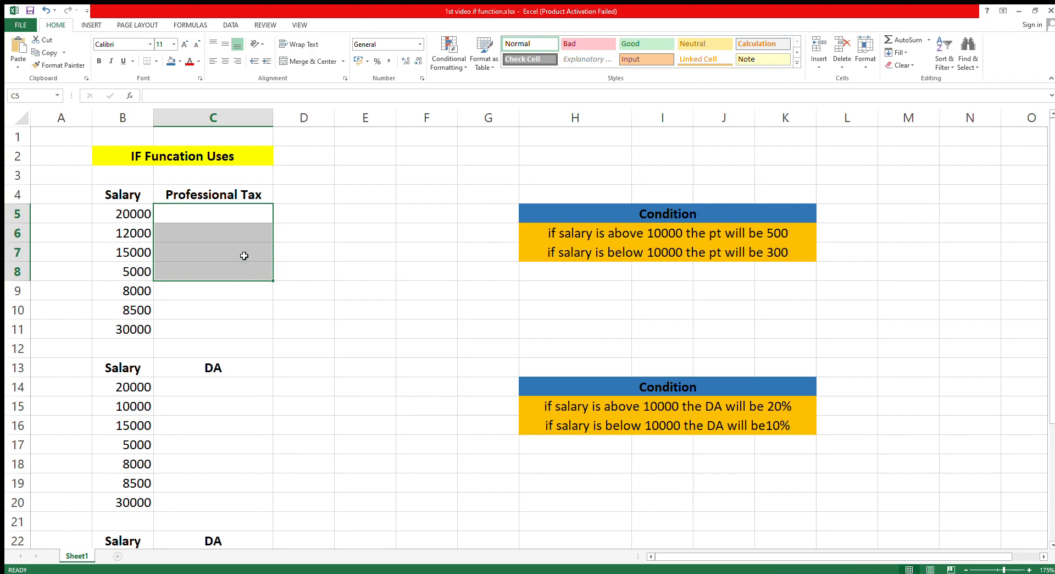
# - Begin an IF formula in C5 that tests whether the salary in B5 is greater than 10000
pyautogui.click(247, 217)
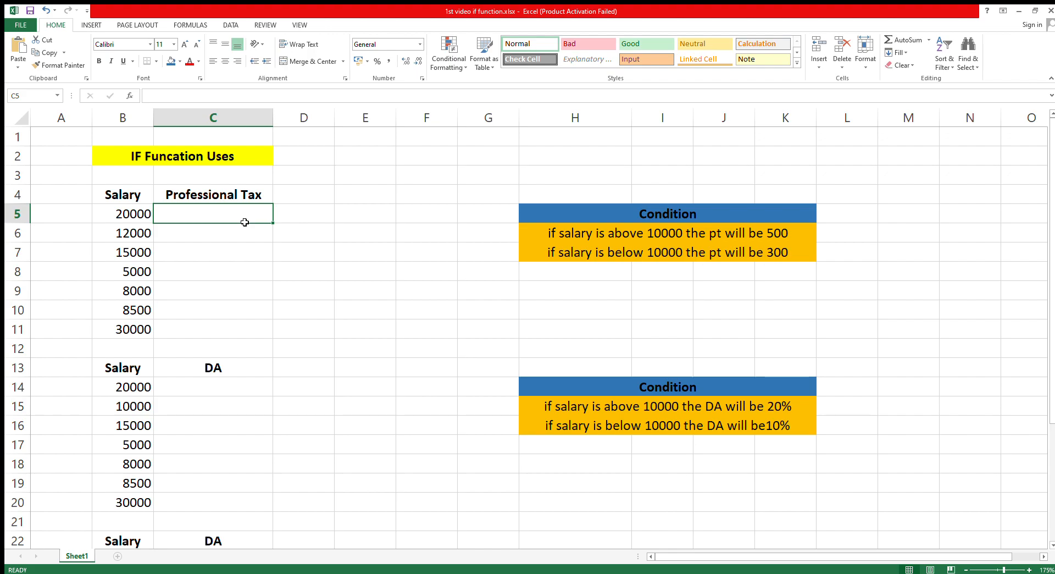
pyautogui.write('=')
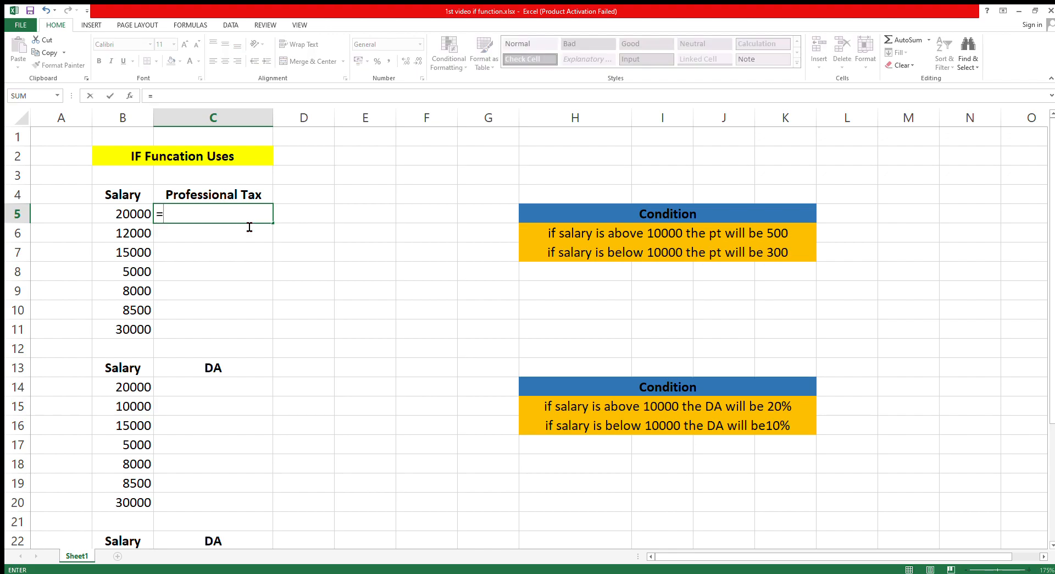
pyautogui.write('if(')
pyautogui.click(132, 216)
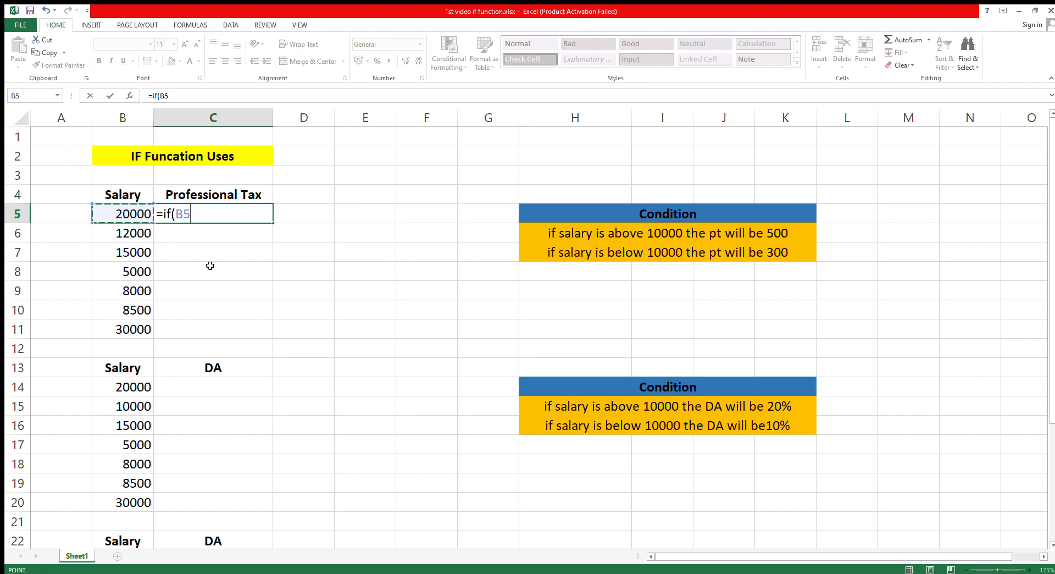
pyautogui.write('>1000')
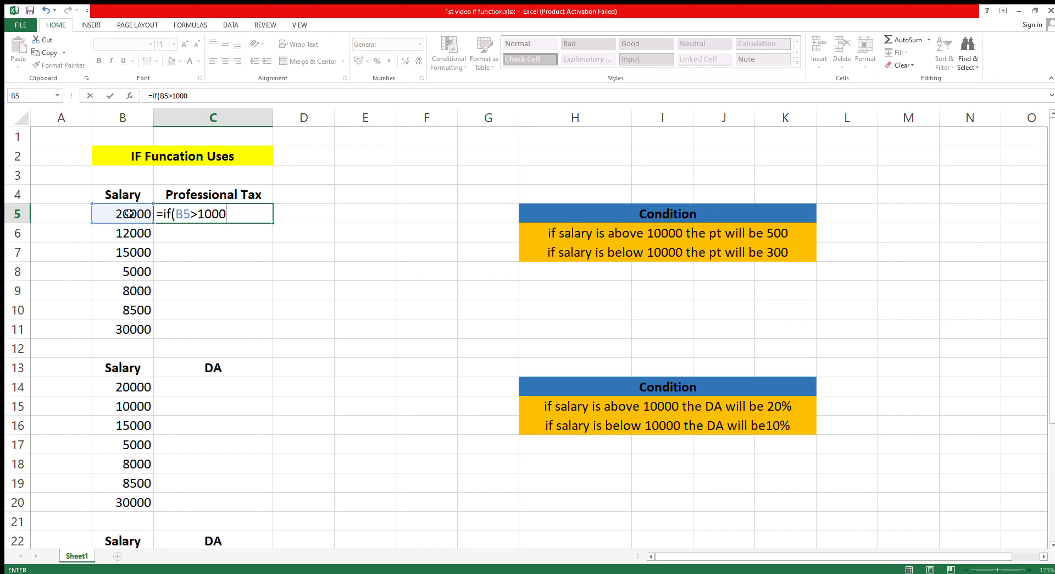
pyautogui.click(199, 217)
pyautogui.write('0')
# - Complete the IF formula in C5 with 500 as the true result and 300 as the false result
pyautogui.moveTo(243, 218); pyautogui.dragTo(181, 219)
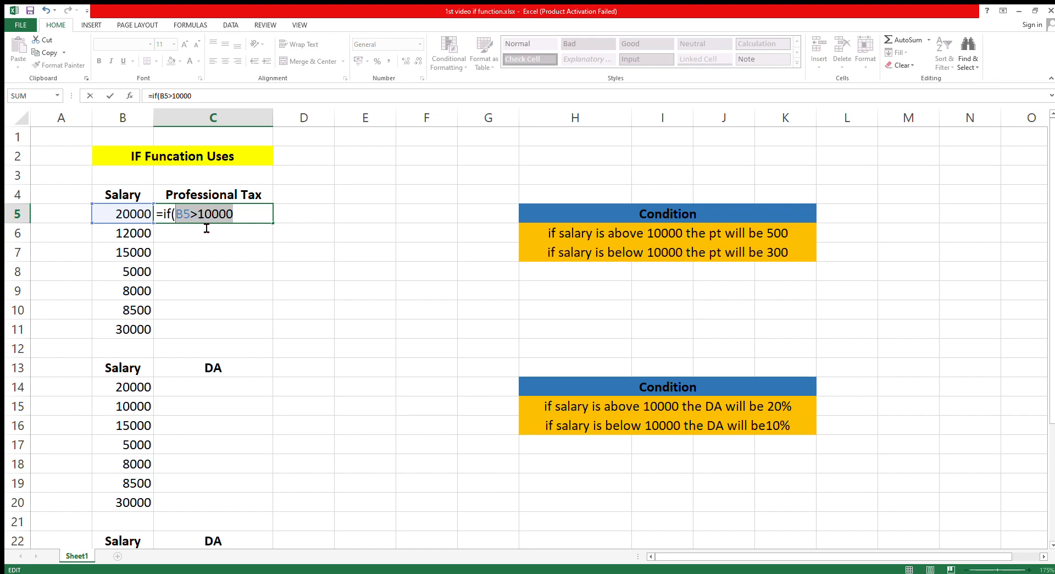
pyautogui.click(243, 220)
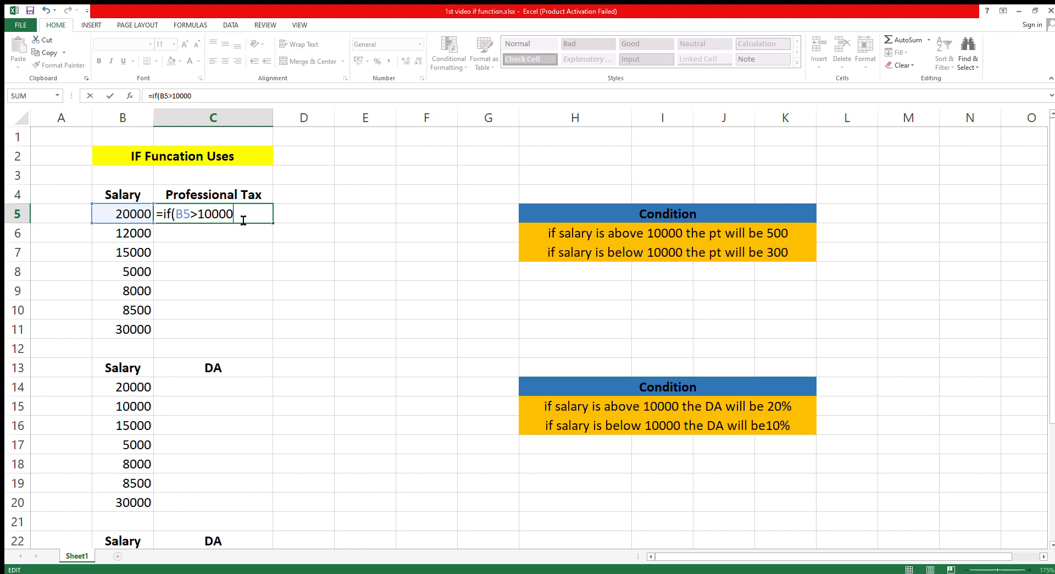
pyautogui.moveTo(177, 221); pyautogui.dragTo(192, 224)
pyautogui.click(201, 224)
pyautogui.click(240, 224)
pyautogui.write(',500,300')
pyautogui.press('Return')
# - Fill the Professional Tax formula from C5 down to C11
pyautogui.click(194, 217)
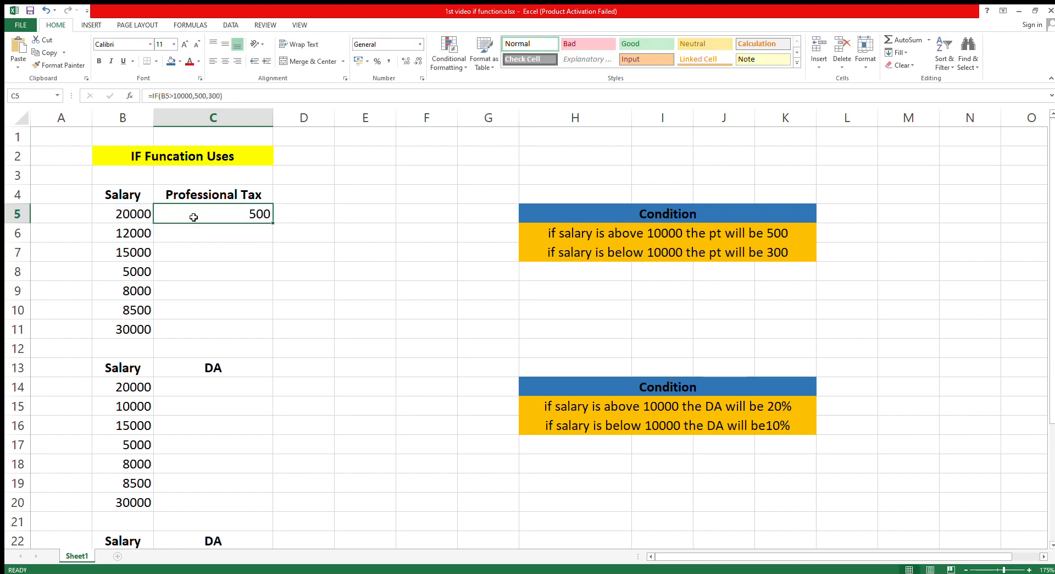
pyautogui.click(200, 228)
pyautogui.click(217, 214)
pyautogui.moveTo(271, 226); pyautogui.dragTo(275, 335)
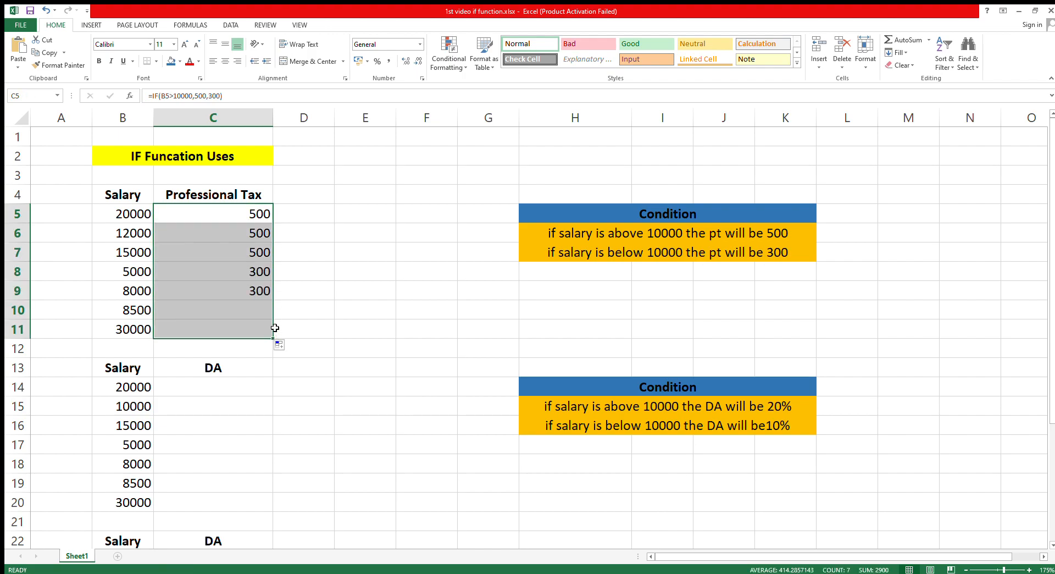
pyautogui.click(132, 238)
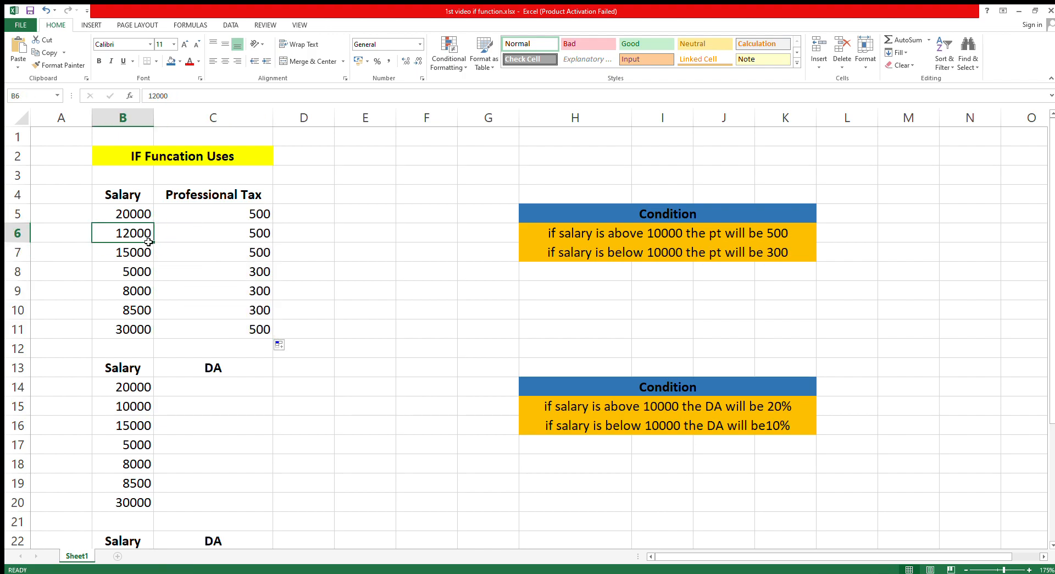
pyautogui.click(213, 236)
pyautogui.click(142, 256)
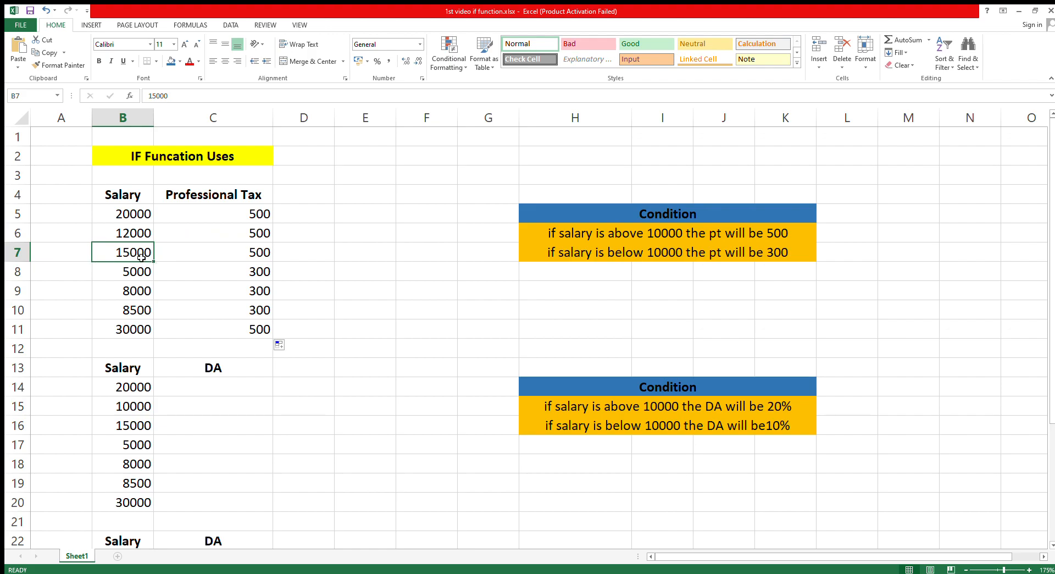
pyautogui.click(250, 254)
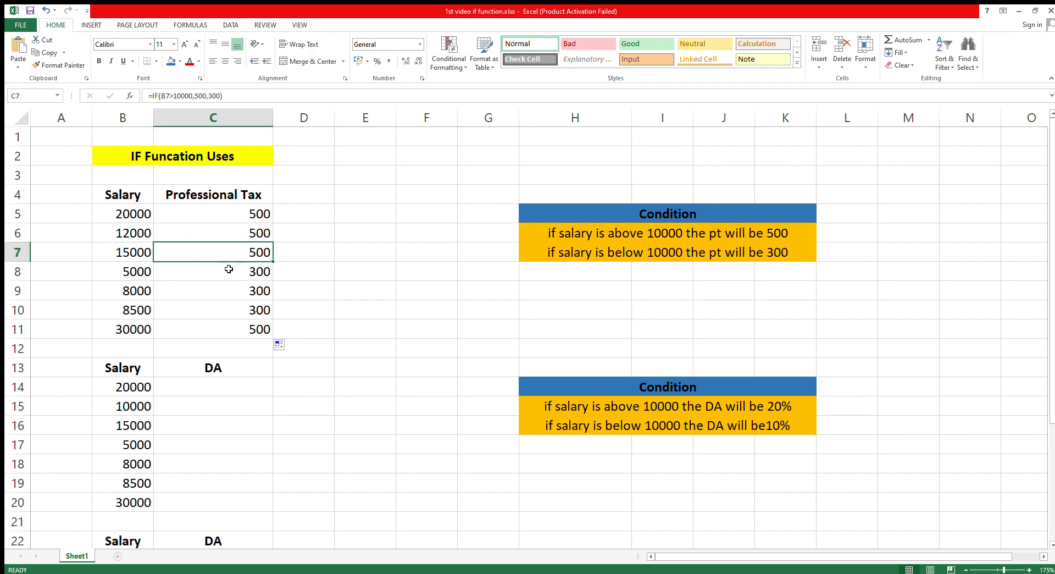
pyautogui.click(127, 274)
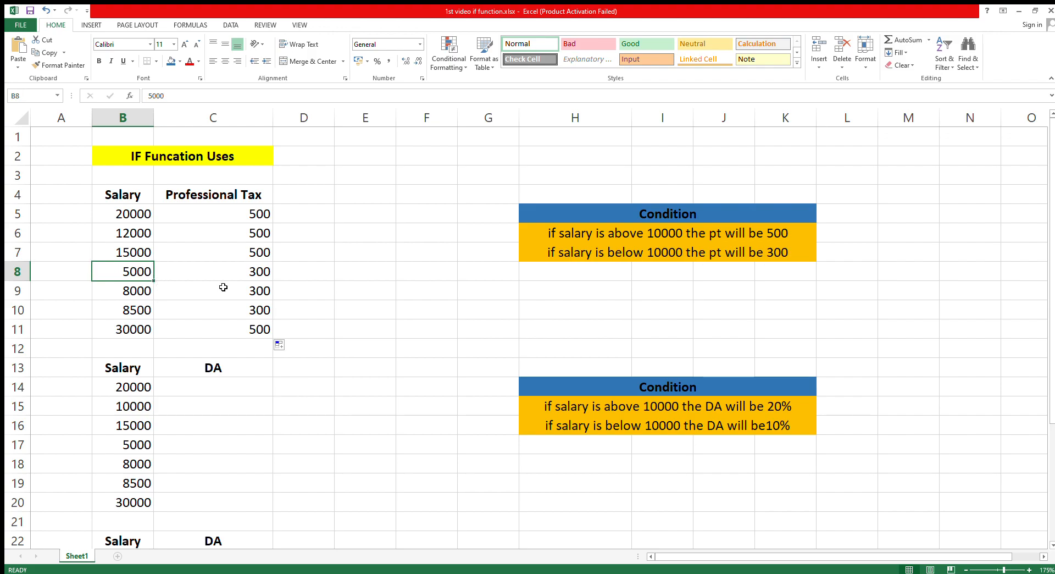
# - Clear all the Professional Tax formulas from C5:C11
pyautogui.moveTo(231, 233); pyautogui.dragTo(234, 308)
pyautogui.press('Delete')
pyautogui.moveTo(224, 214); pyautogui.dragTo(266, 335)
pyautogui.press('Delete')
# - Enter the formula =IF(B5>10000,500,300) in C5 to calculate the first salary's Professional Tax
pyautogui.click(201, 219)
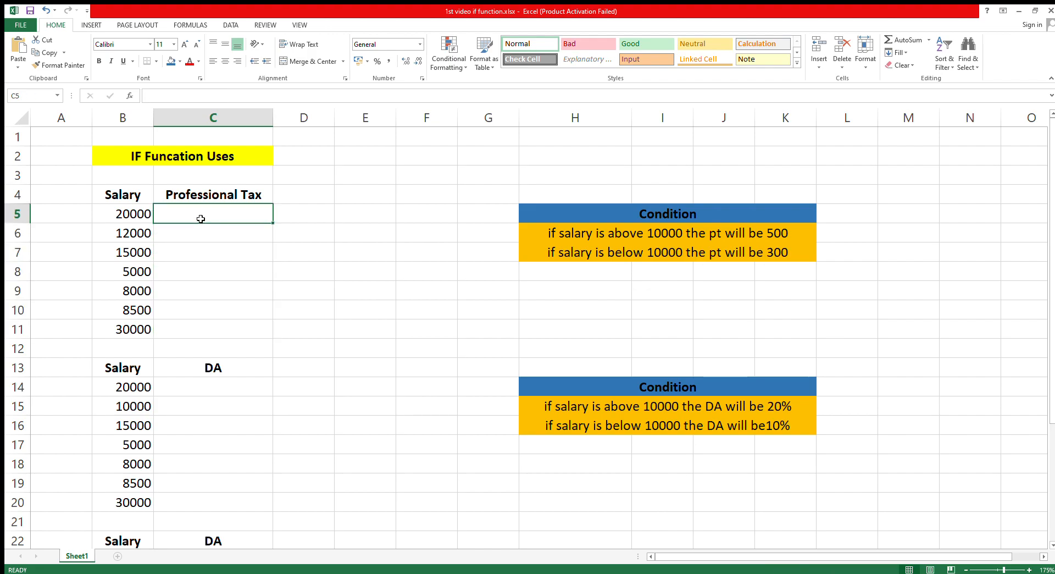
pyautogui.write('=if')
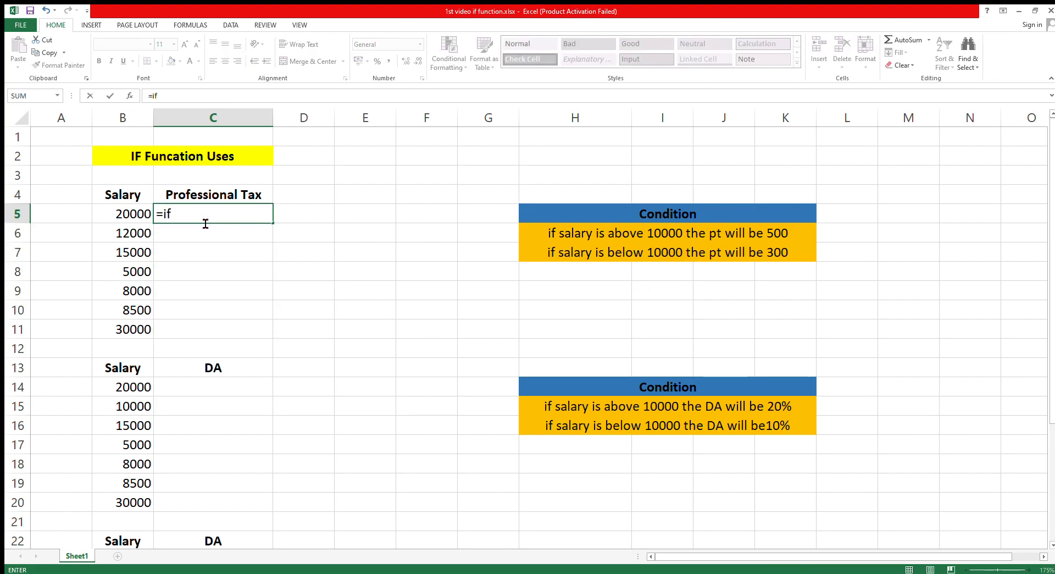
pyautogui.write('(')
pyautogui.click(131, 214)
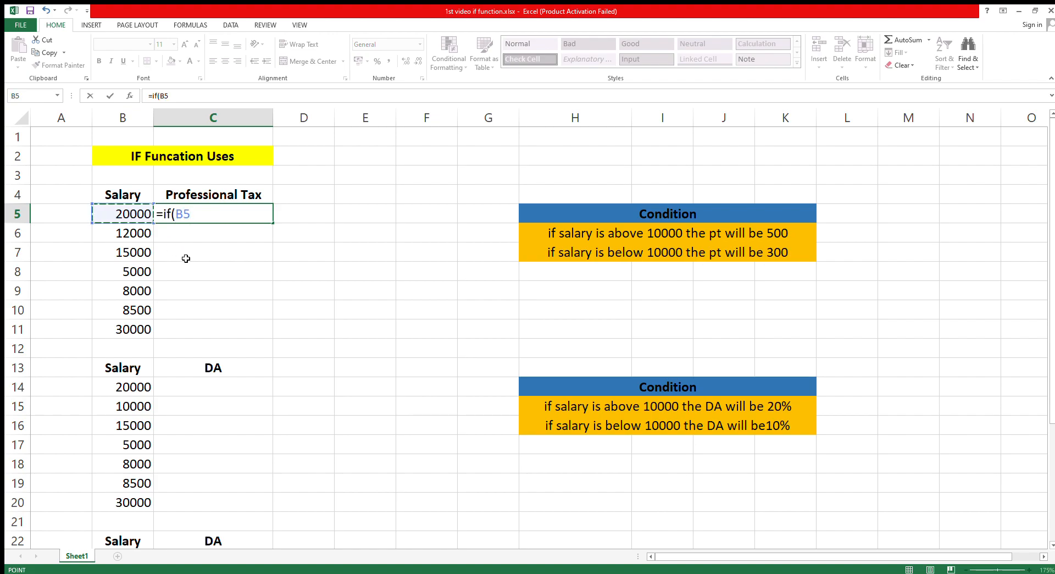
pyautogui.write('>10000,')
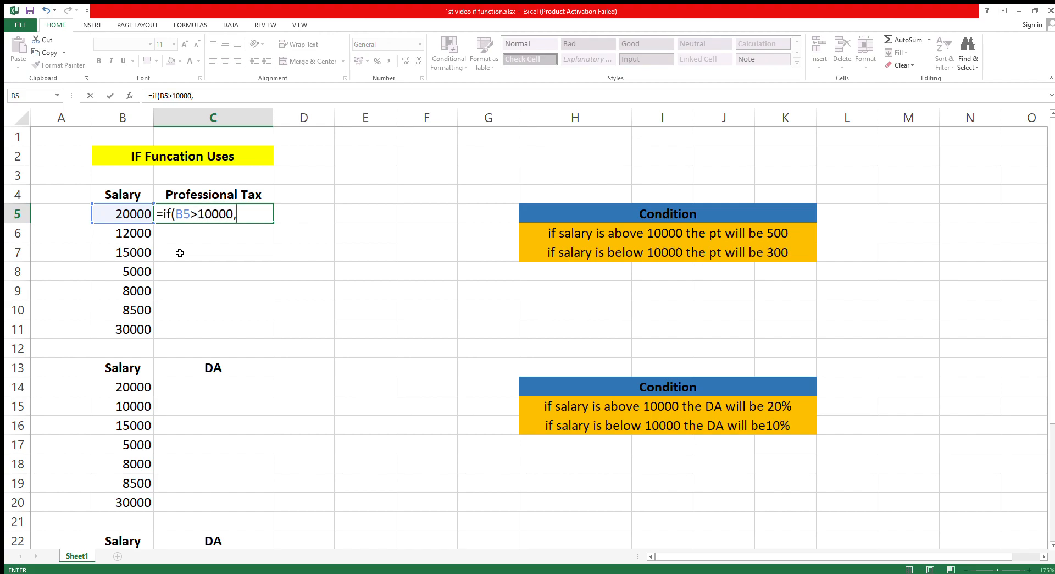
pyautogui.write('500,300)')
pyautogui.press('Return')
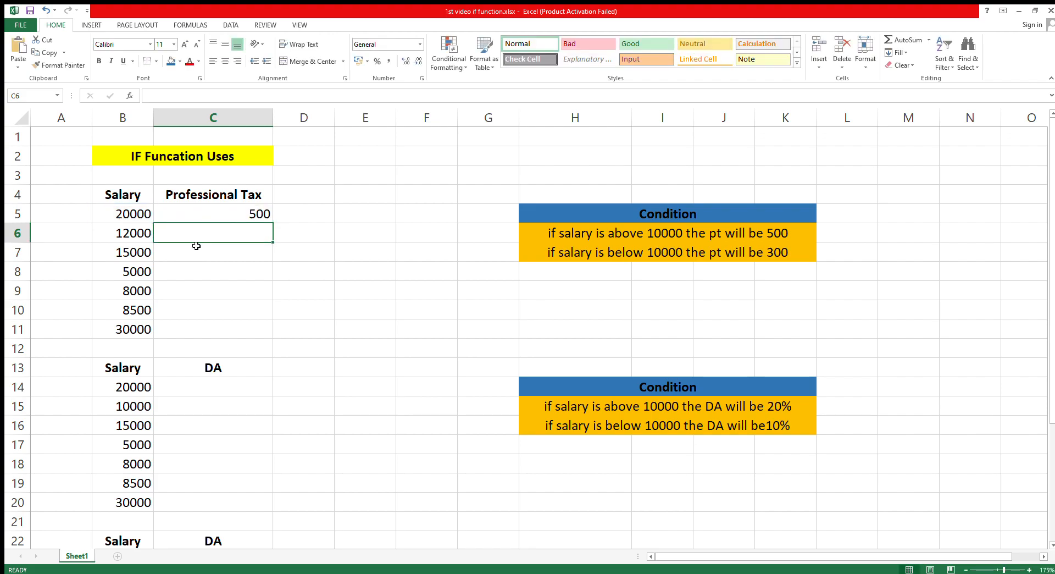
# - Enter the formula =IF(B6>10000,500,300) in C6 to calculate the second salary's Professional Tax
pyautogui.write('=if')
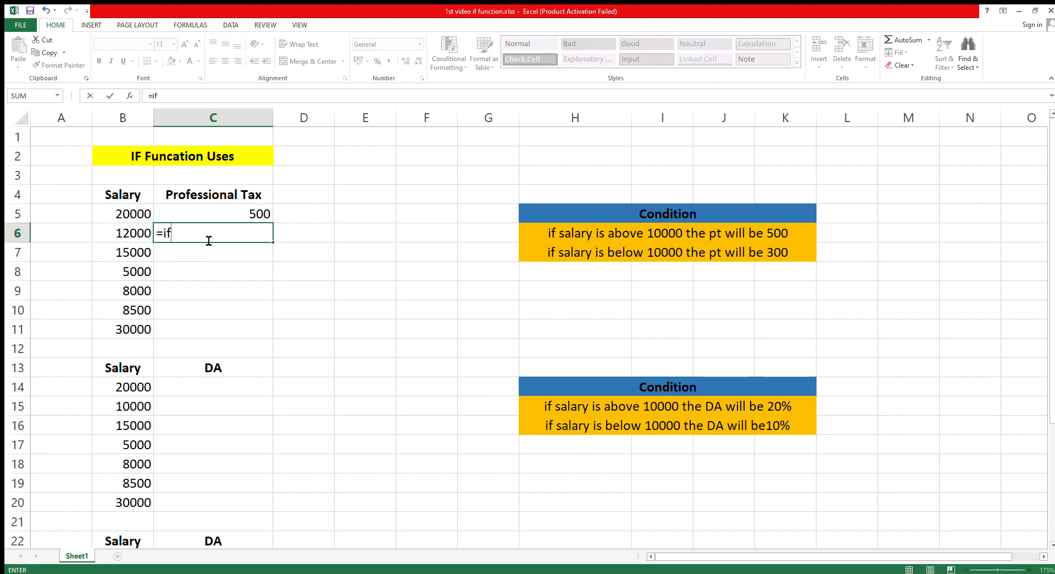
pyautogui.write('(')
pyautogui.click(133, 235)
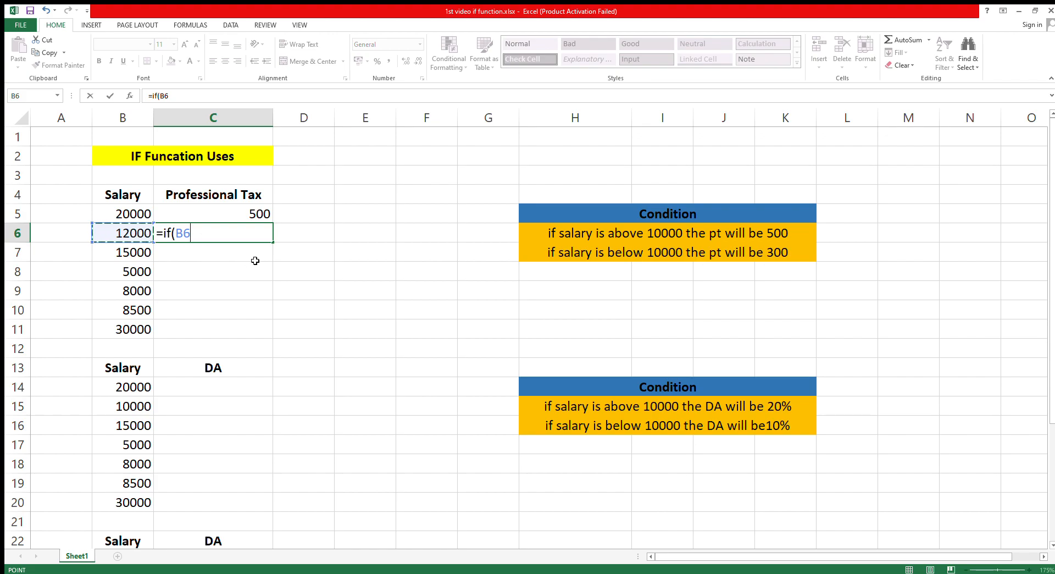
pyautogui.write('>10000,')
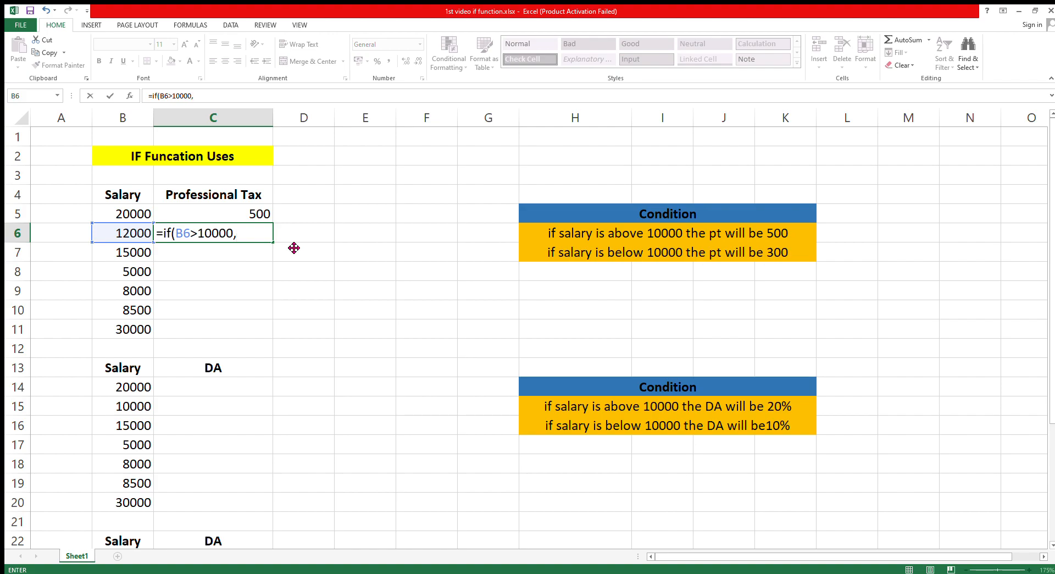
pyautogui.write('500,300')
pyautogui.press('Return')
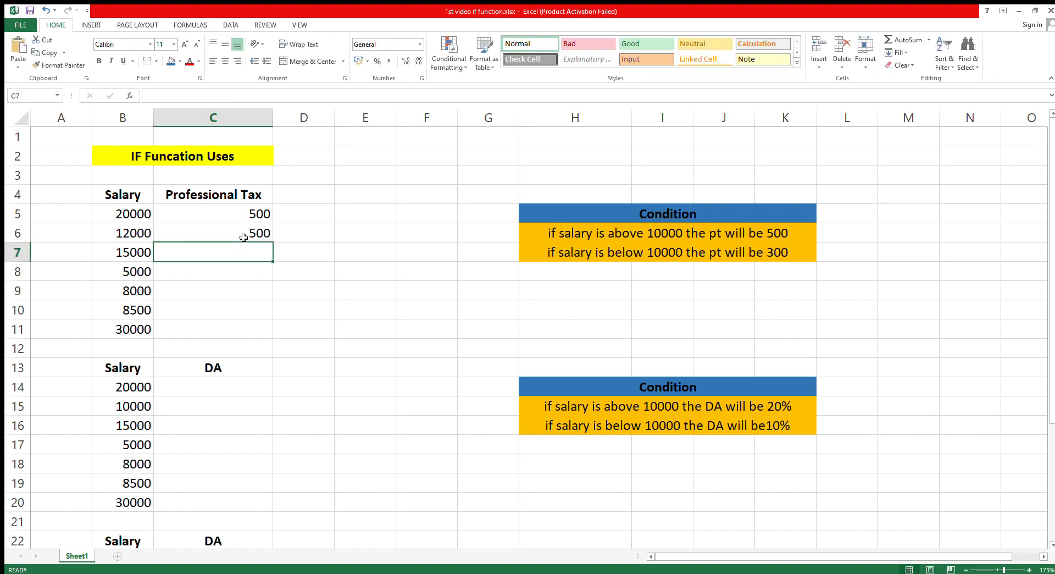
# - Fill the Professional Tax formula from C6 down to C11 and check the formula in C6
pyautogui.click(244, 236)
pyautogui.moveTo(272, 243); pyautogui.dragTo(276, 346)
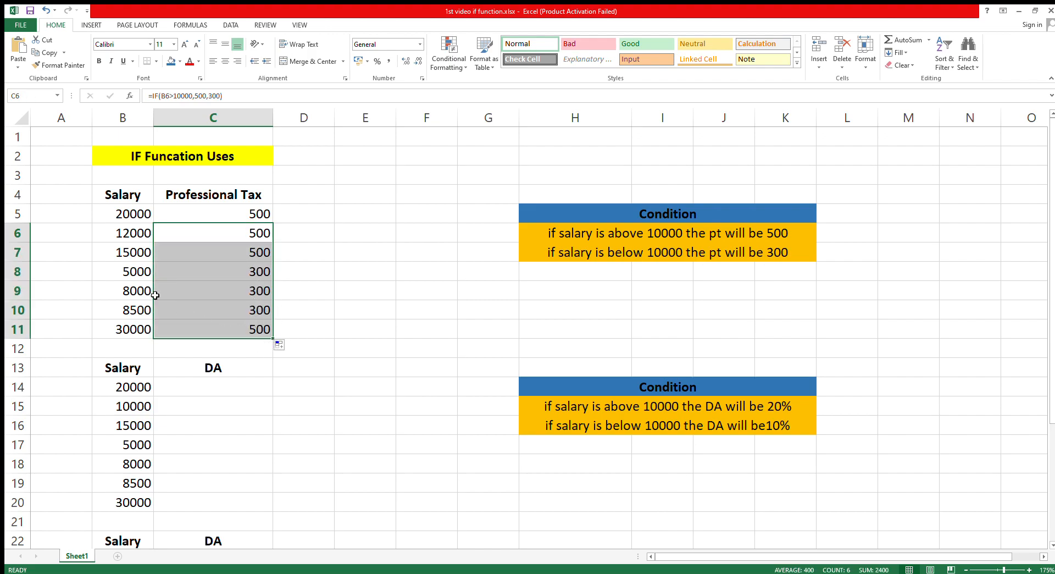
pyautogui.doubleClick(209, 236)
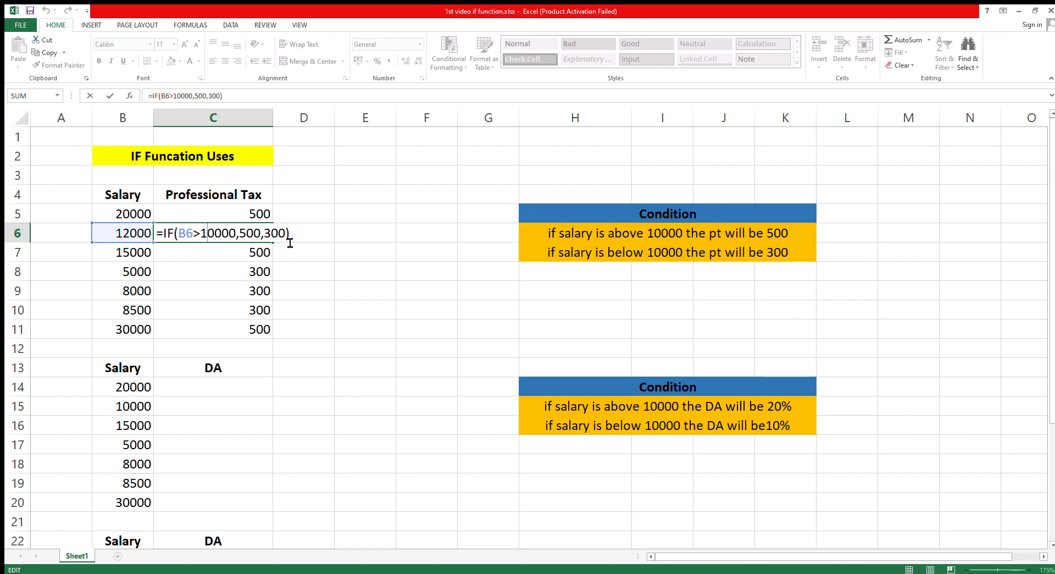
pyautogui.press('Return')
pyautogui.scroll(-1, 207, 343)
pyautogui.scroll(1, 219, 339)
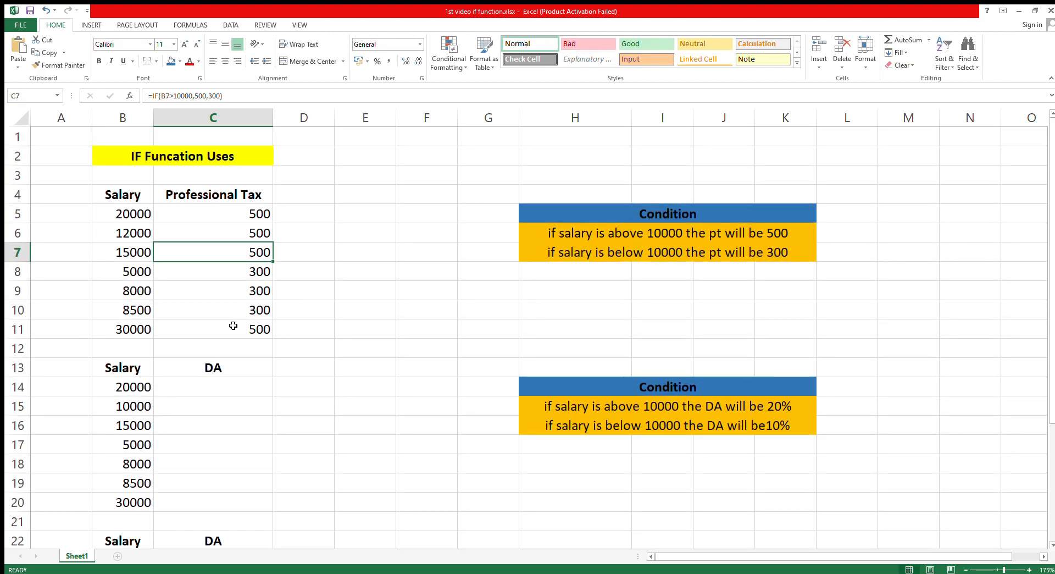
pyautogui.scroll(-3, 247, 346)
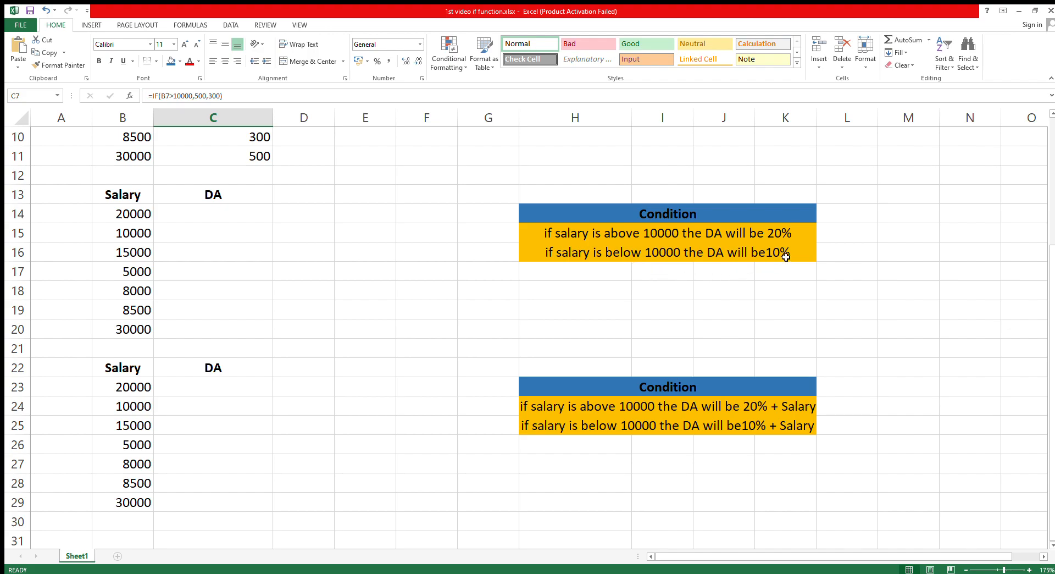
pyautogui.moveTo(136, 217); pyautogui.dragTo(134, 310)
pyautogui.click(141, 217)
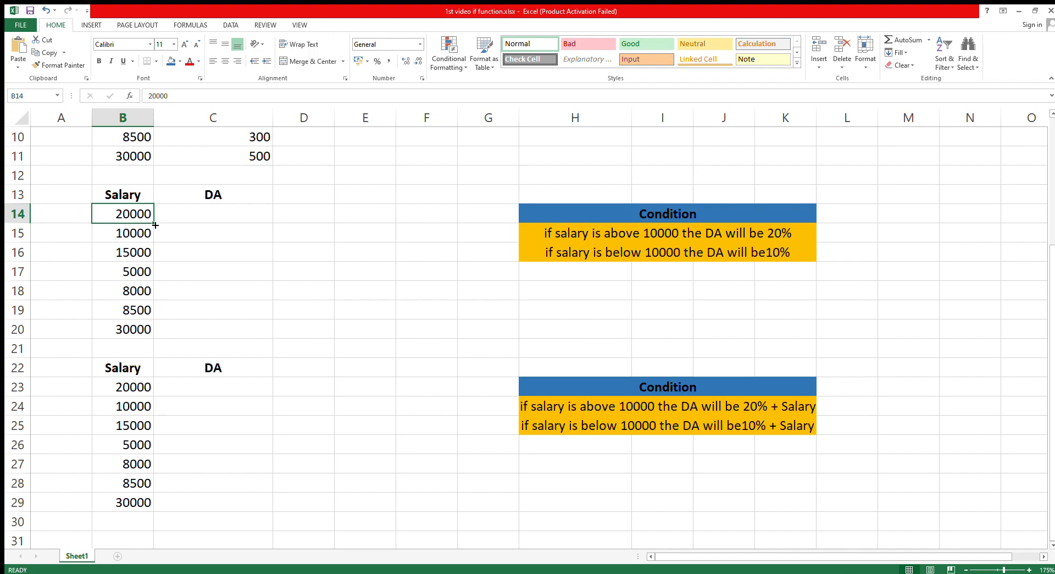
pyautogui.click(196, 216)
pyautogui.write('=')
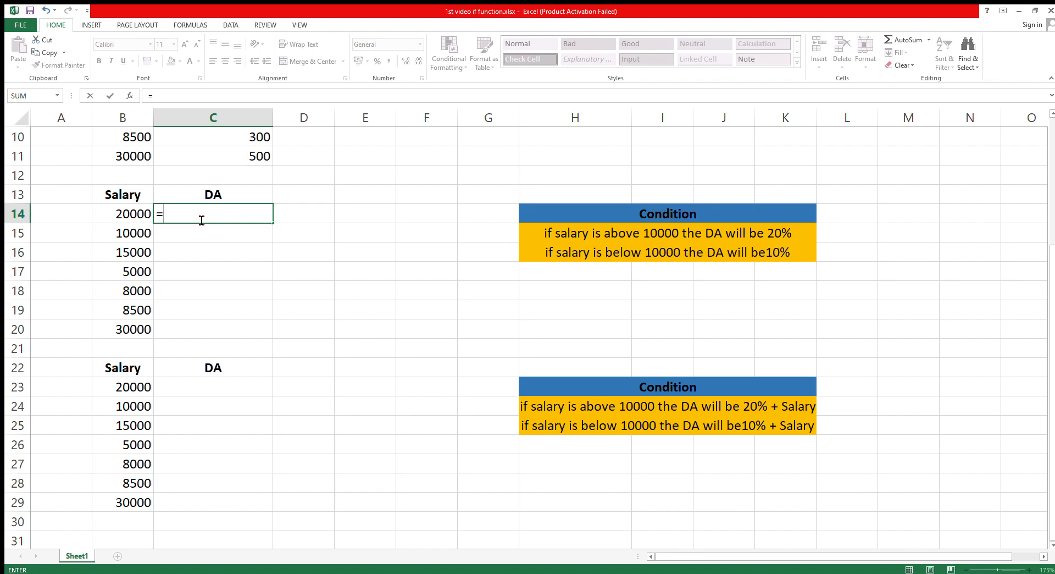
pyautogui.write('if9')
pyautogui.press('BackSpace')
pyautogui.click(133, 216)
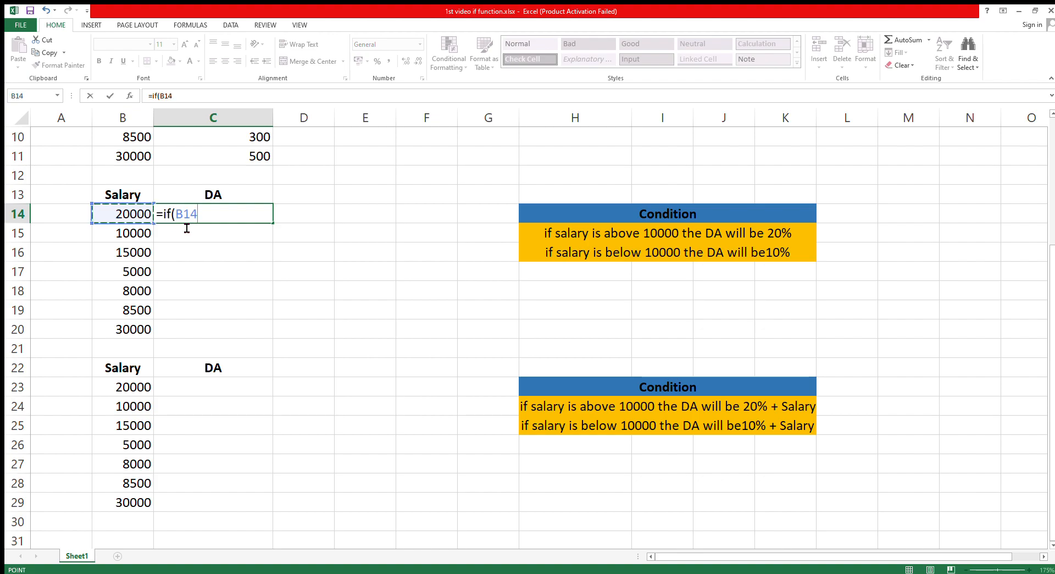
pyautogui.write('>10000,')
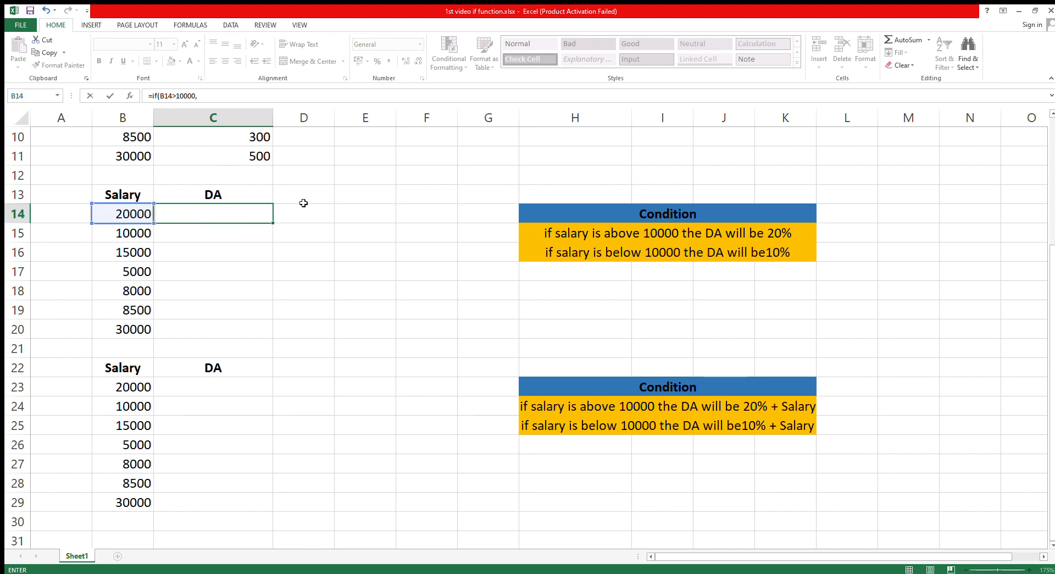
pyautogui.scroll(-1, 301, 203)
pyautogui.click(257, 232)
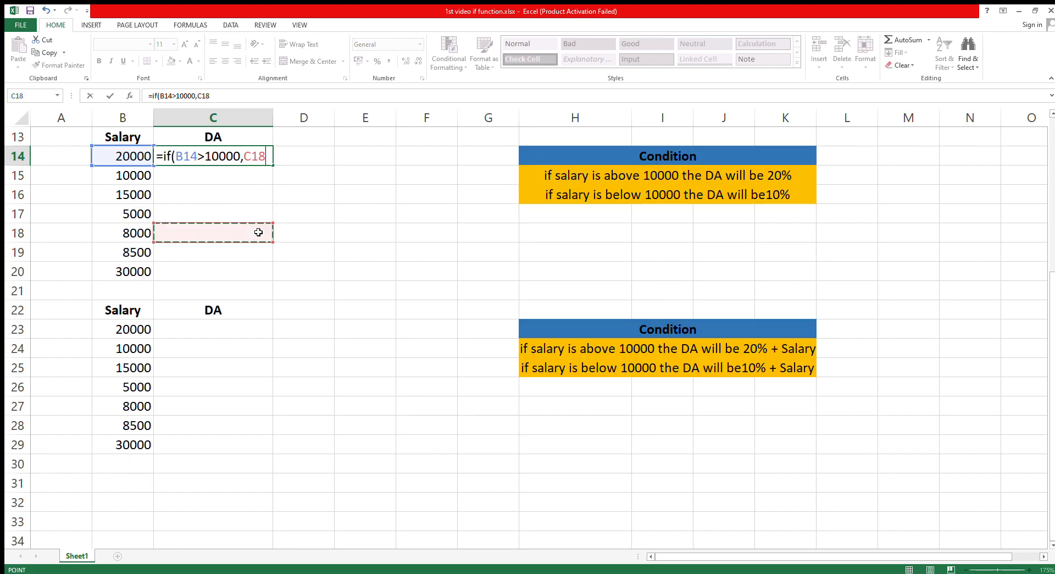
pyautogui.press('Escape')
# - Review the Professional Tax formula in C5 as a reference for the DA formula
pyautogui.scroll(4, 241, 223)
pyautogui.doubleClick(246, 214)
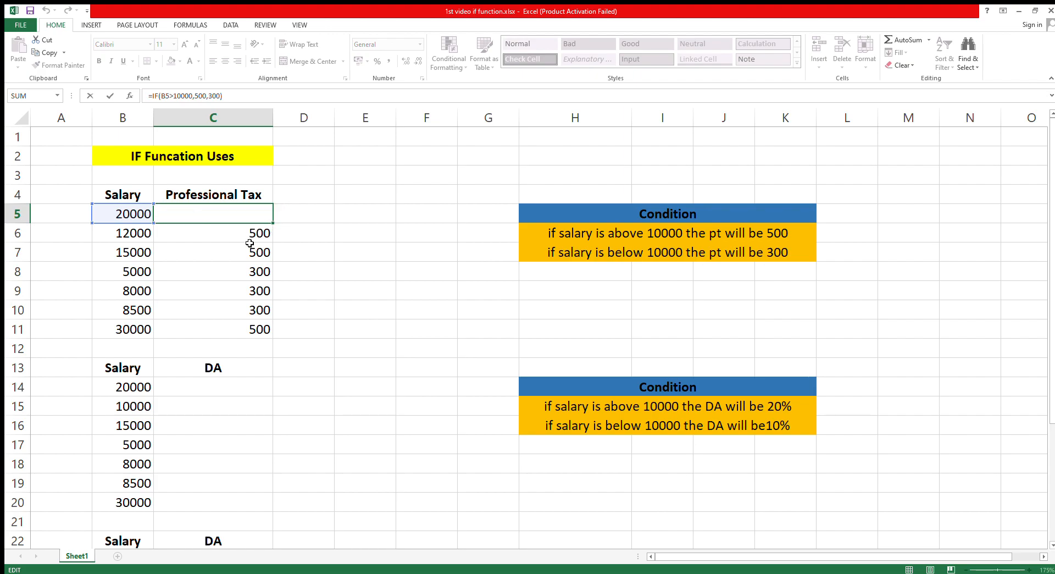
pyautogui.scroll(-2, 283, 237)
# - Start an IF formula in C14 with the condition B14>10000 and B14*20% as the true result
pyautogui.click(222, 271)
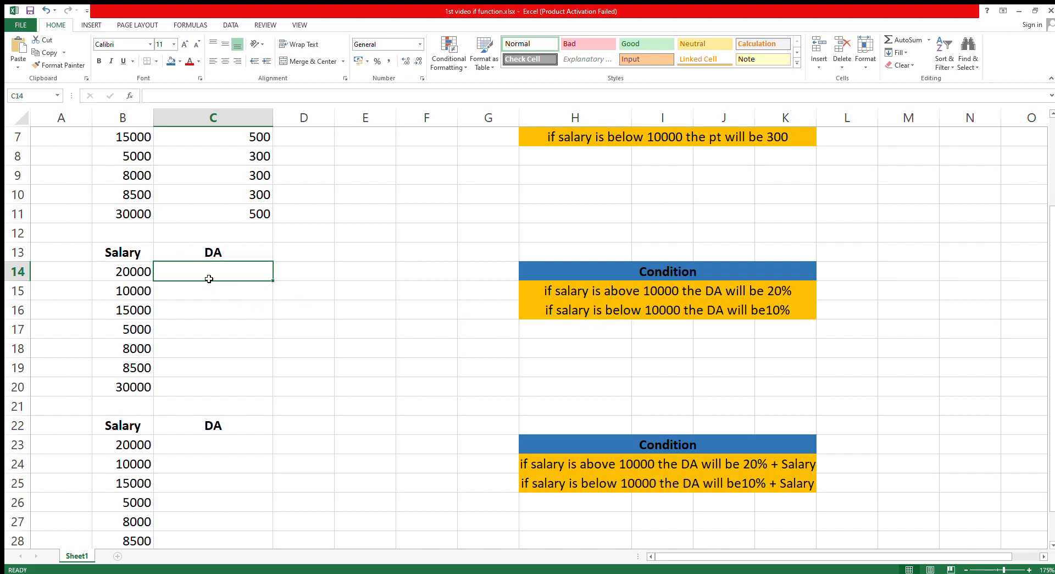
pyautogui.write('=')
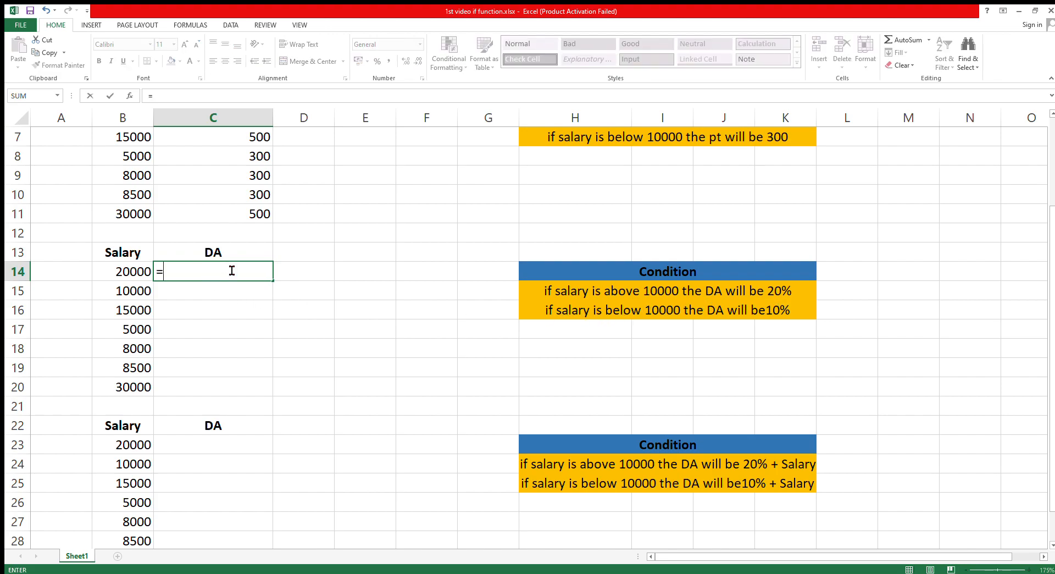
pyautogui.write('if(')
pyautogui.click(119, 275)
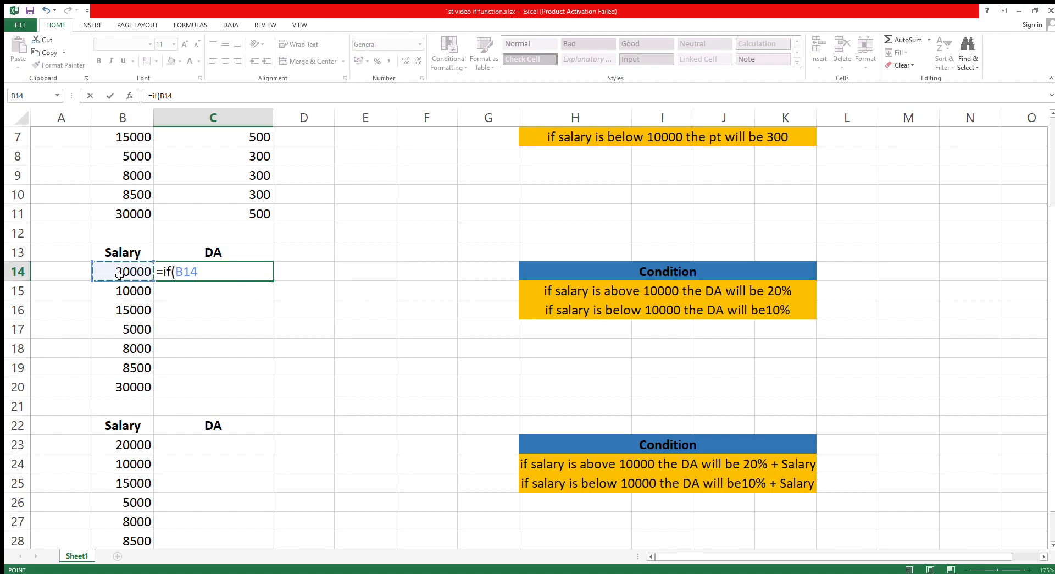
pyautogui.write('>10000,')
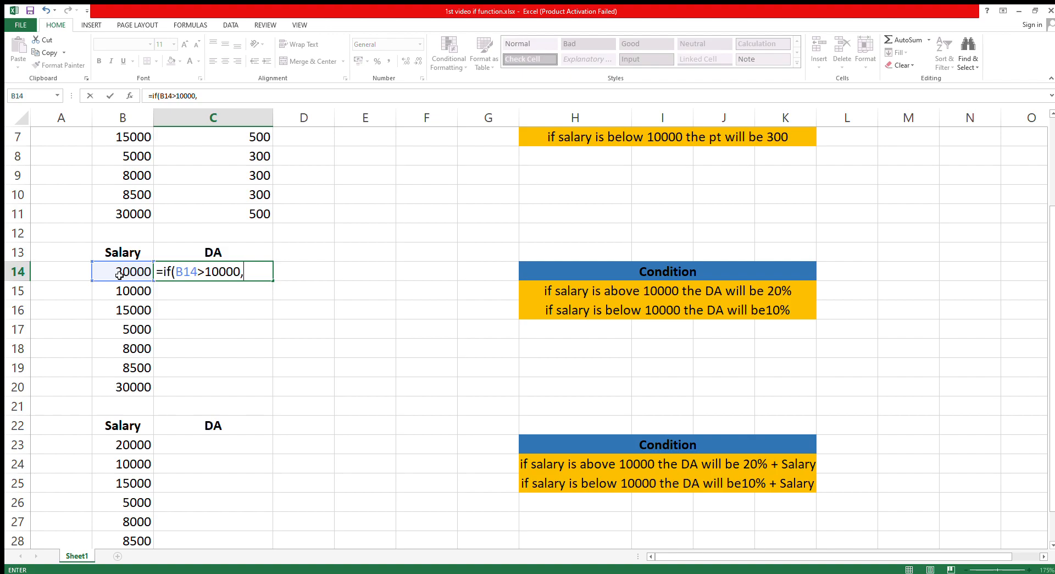
pyautogui.click(124, 276)
pyautogui.write('*20%')
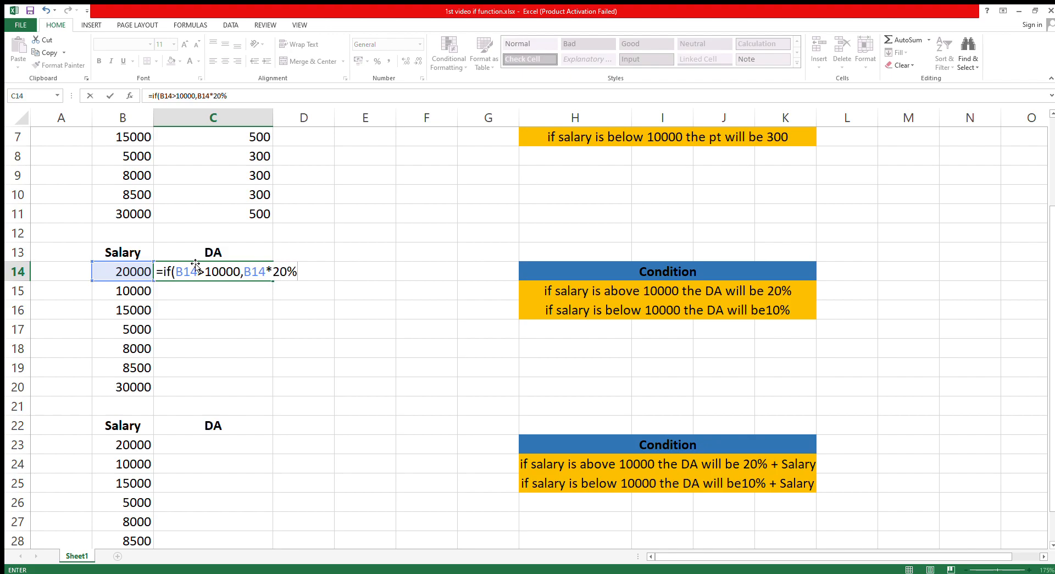
pyautogui.write(',')
# - Complete the DA formula in C14 with B14*10% as the false result
pyautogui.click(144, 270)
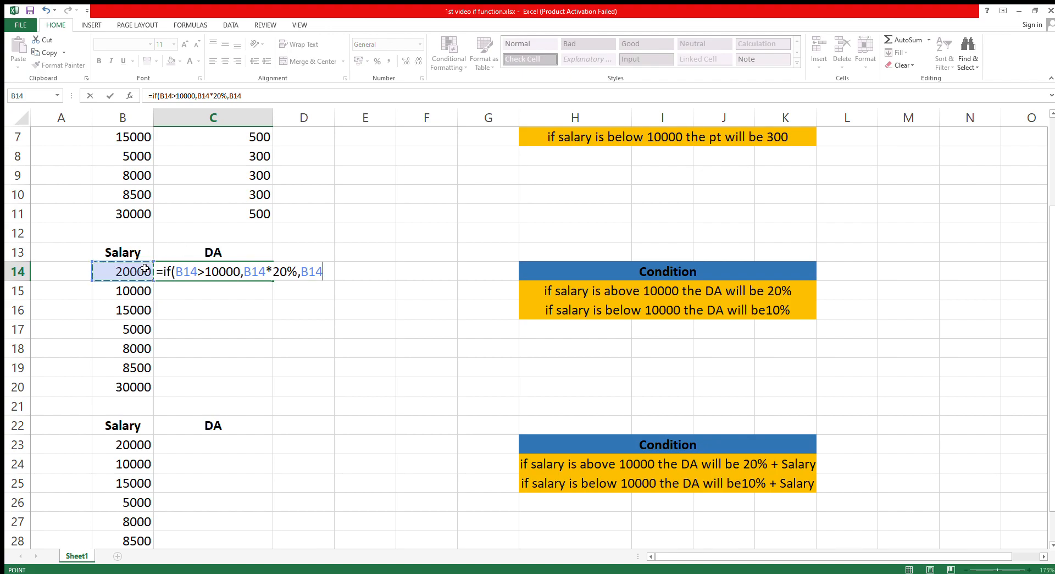
pyautogui.write('*10%')
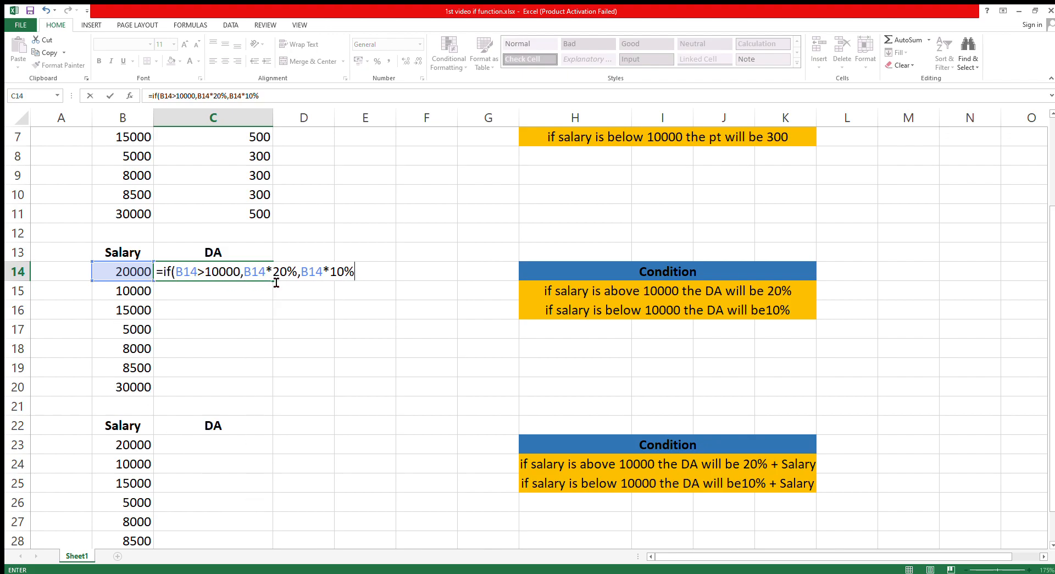
pyautogui.doubleClick(252, 277)
pyautogui.moveTo(278, 282); pyautogui.dragTo(337, 276)
pyautogui.press('Return')
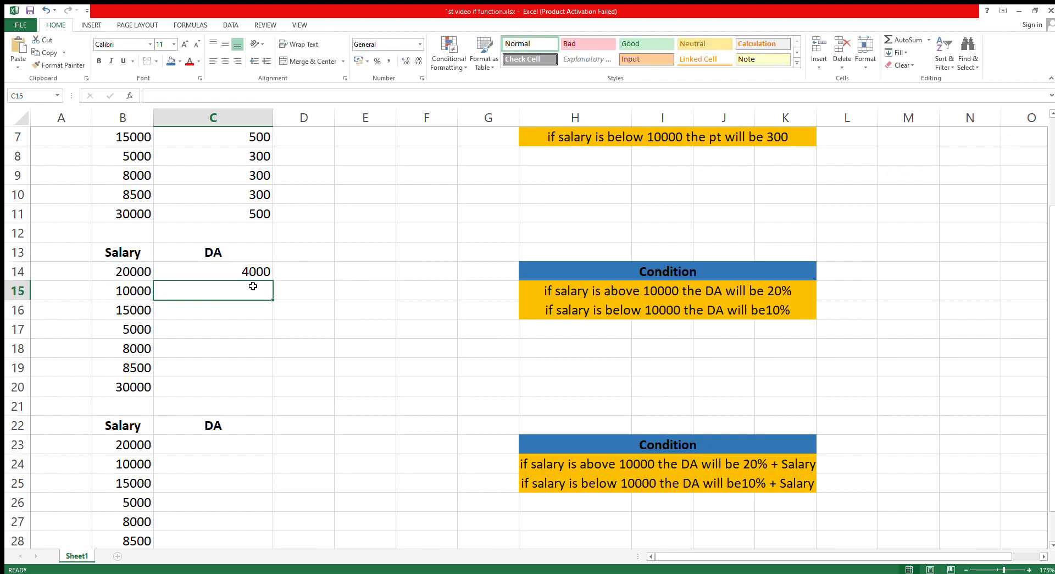
# - Start an IF formula in C15 with the condition B15>10000 and B15*20% as the true result
pyautogui.write('=if')
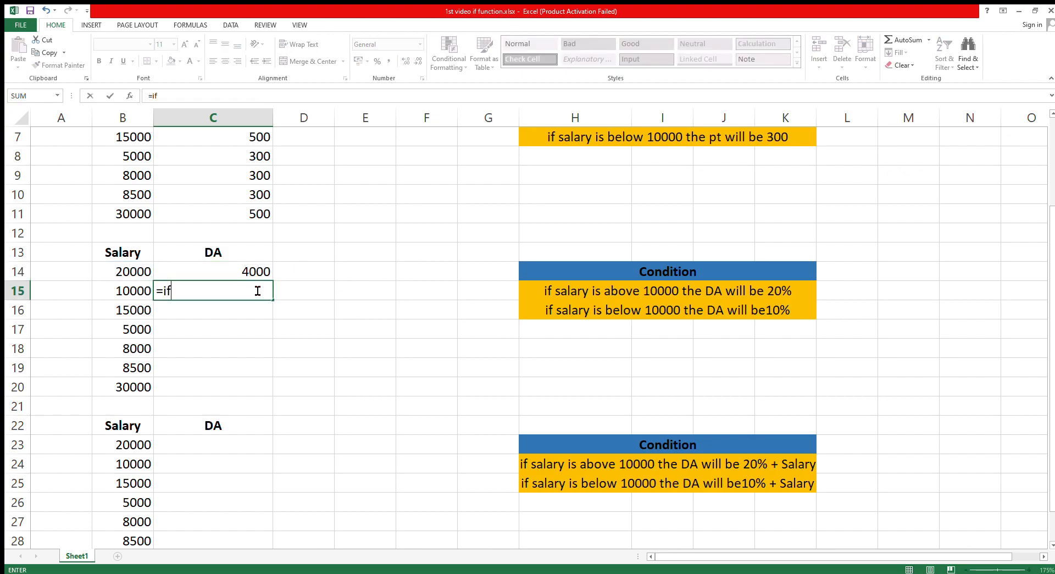
pyautogui.write('(')
pyautogui.click(127, 291)
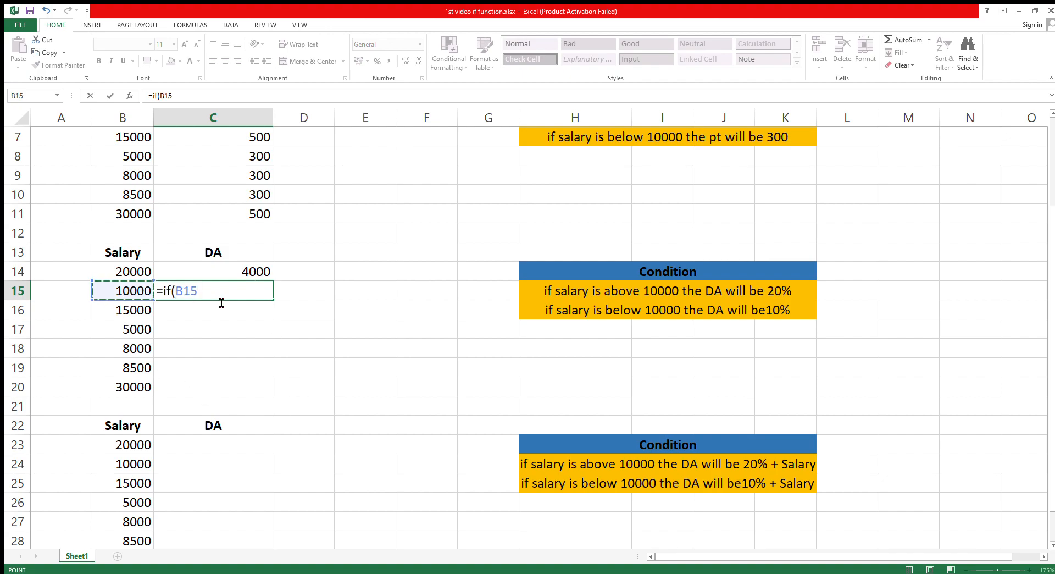
pyautogui.write('>10000,')
pyautogui.click(124, 293)
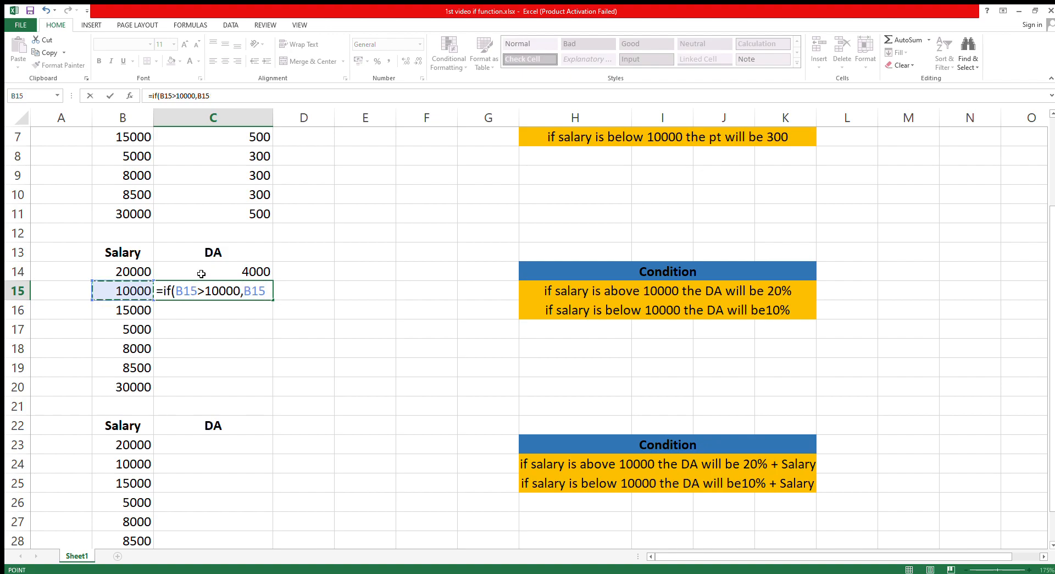
pyautogui.write('*20%')
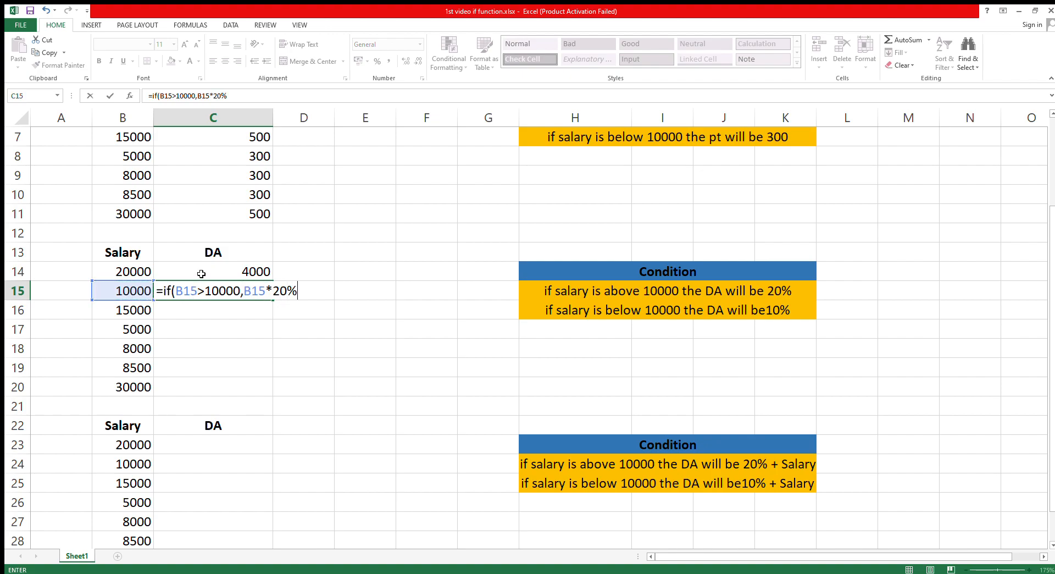
pyautogui.write(',')
# - Complete the DA formula in C15 with B15*10% as the false result and fill it down to C20
pyautogui.click(121, 293)
pyautogui.write('*')
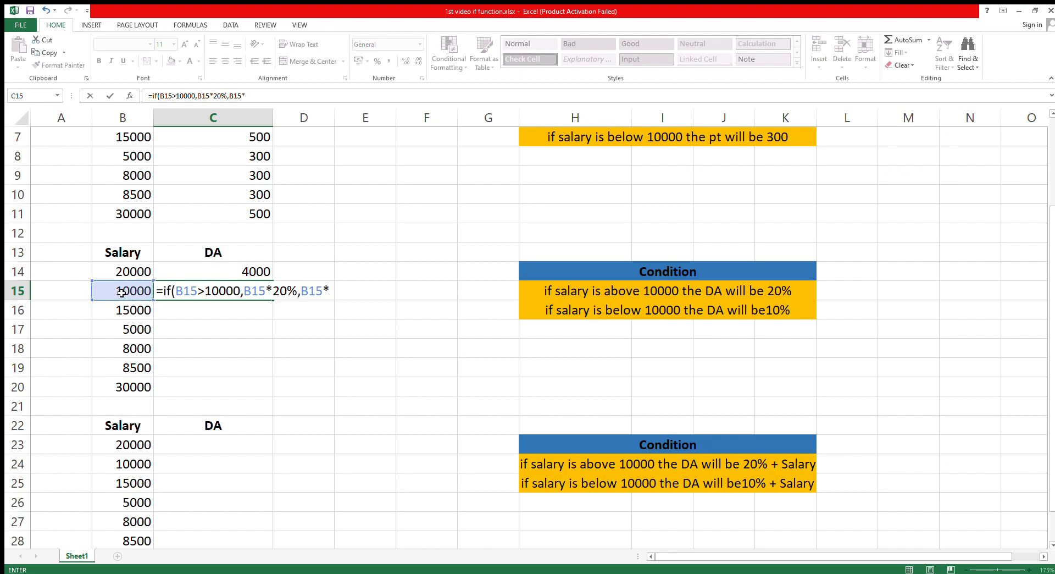
pyautogui.write('10%')
pyautogui.press('Return')
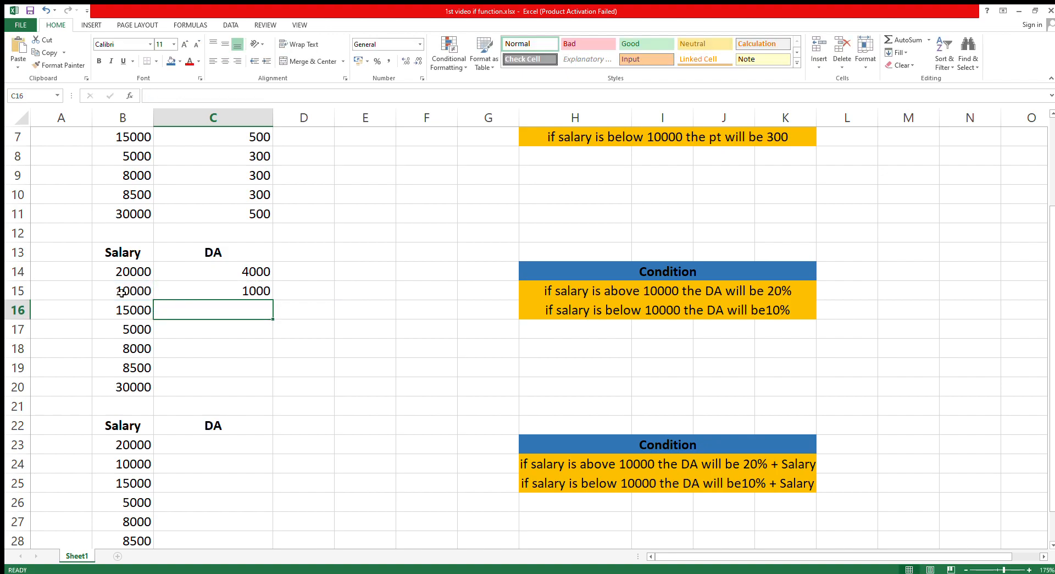
pyautogui.click(236, 291)
pyautogui.moveTo(273, 300); pyautogui.dragTo(256, 391)
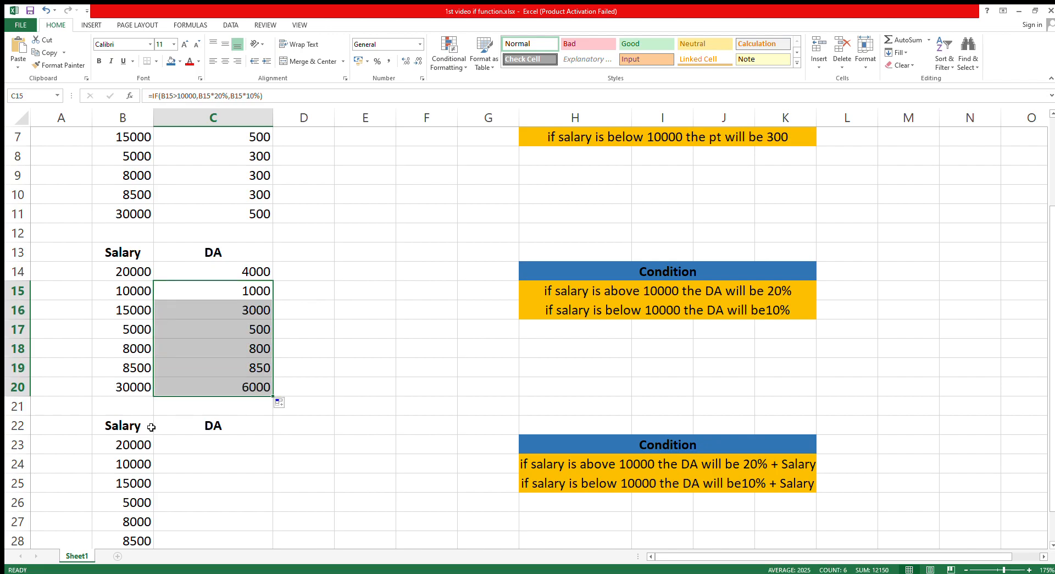